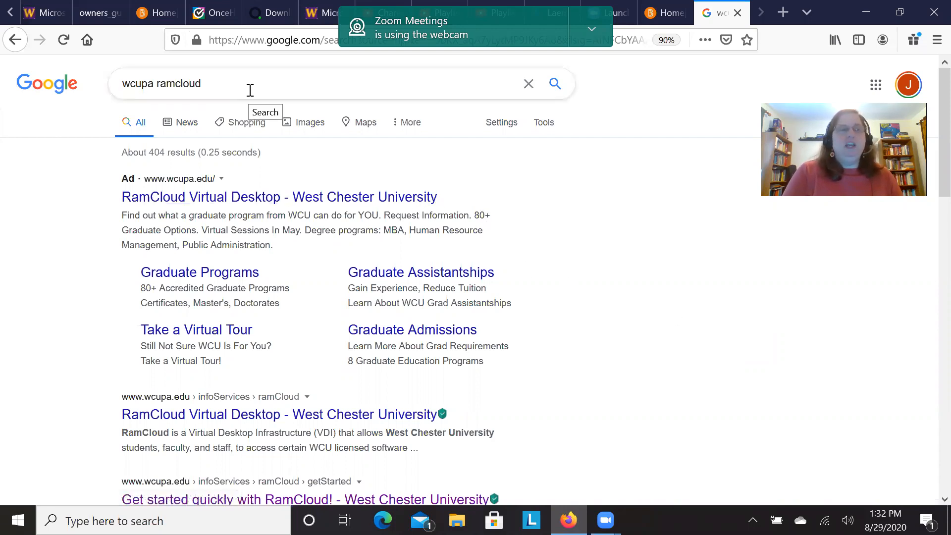
Open the sponsored RamCloud Virtual Desktop result and expand the Windows installation instructions for Citrix Workspace App under Step One.
left_click(365, 198)
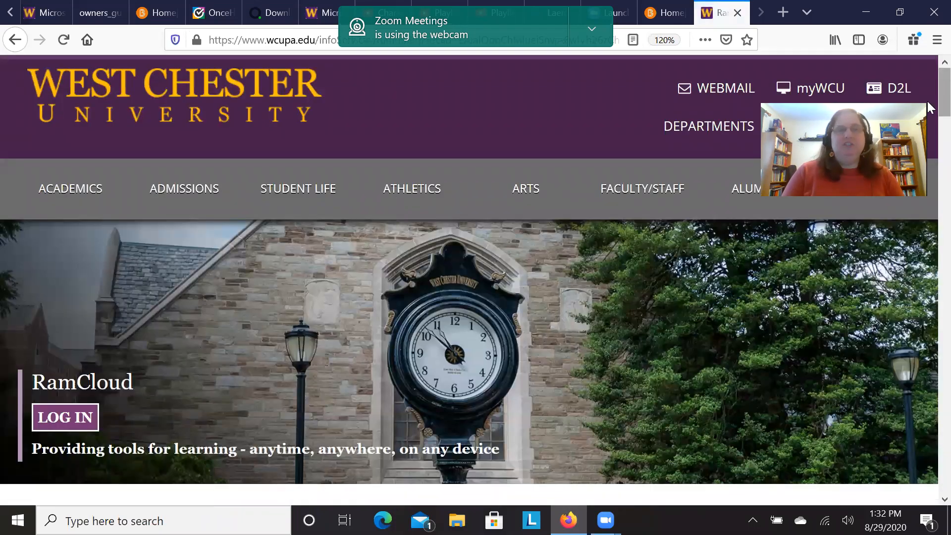
left_click_drag(929, 108, 930, 213)
left_click(521, 301)
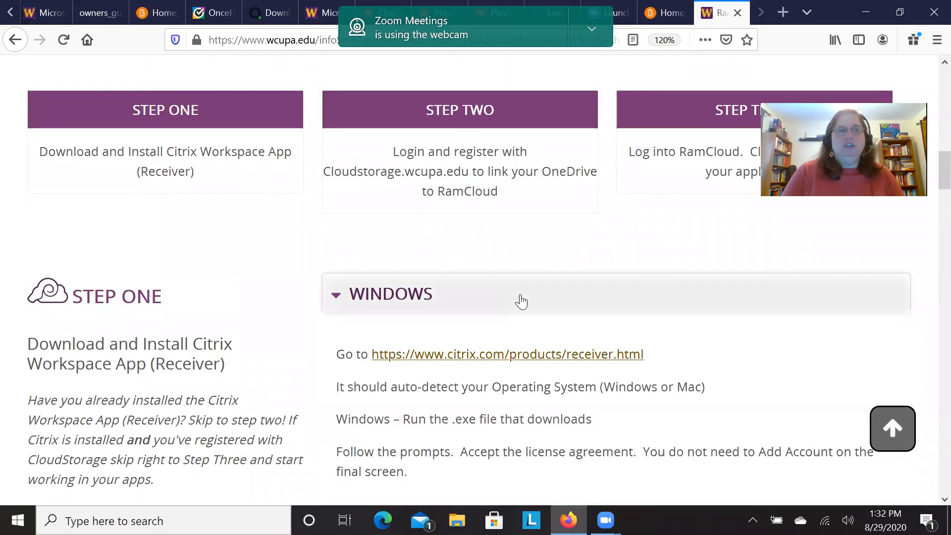
mouse_move(928, 167)
left_mouse_down()
mouse_move(928, 188)
mouse_move(928, 165)
left_mouse_up()
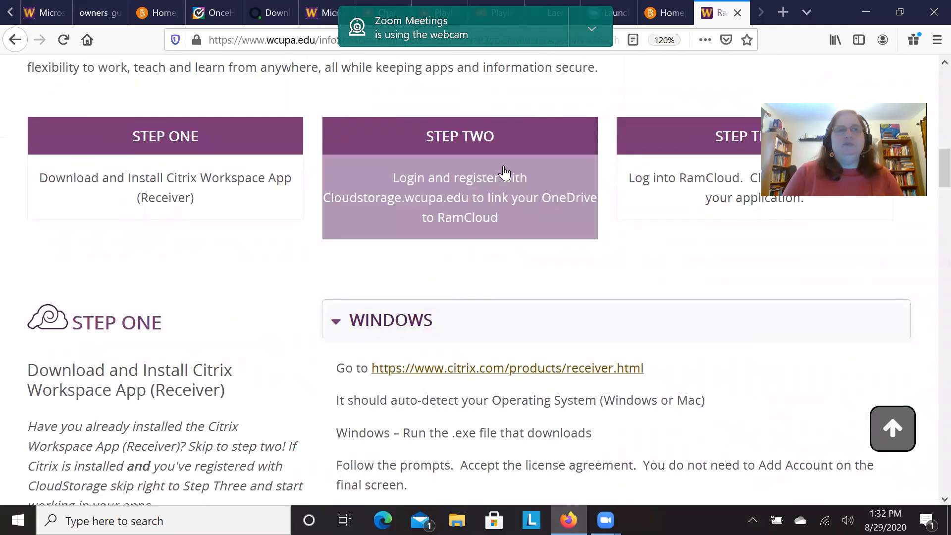
Go to Step Two and review the instructions for linking OneDrive to RamCloud, from logging in to authorizing.
left_click(494, 153)
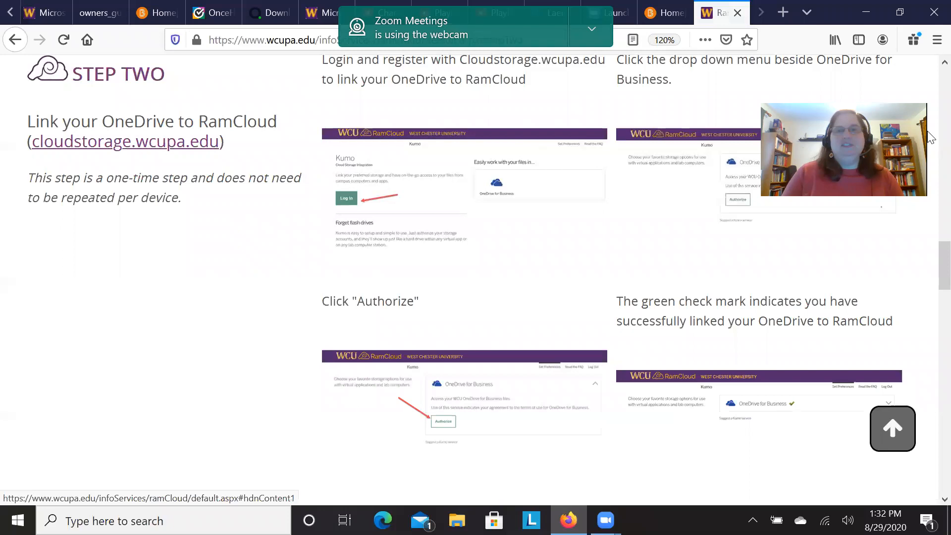
left_click_drag(931, 266, 931, 245)
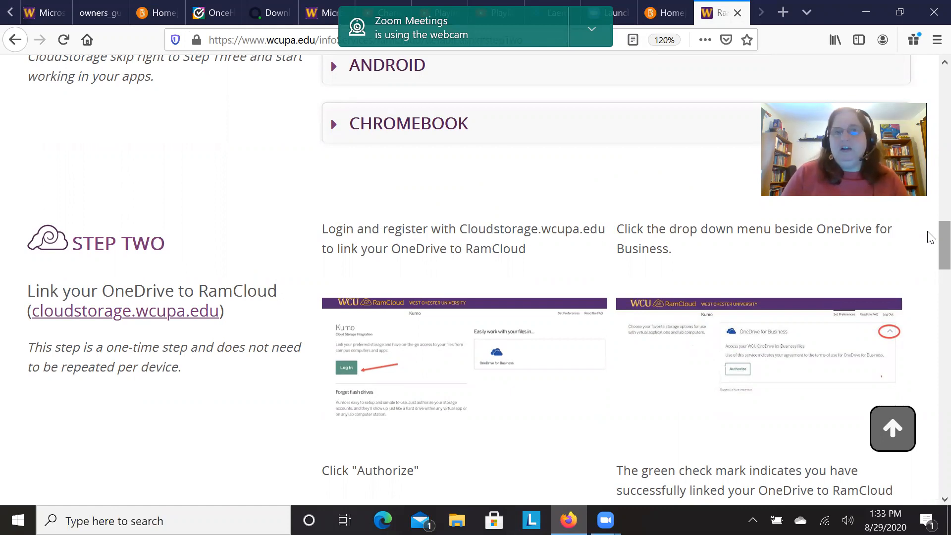
scroll(931, 248, "down", 2)
scroll(931, 252, "down", 5)
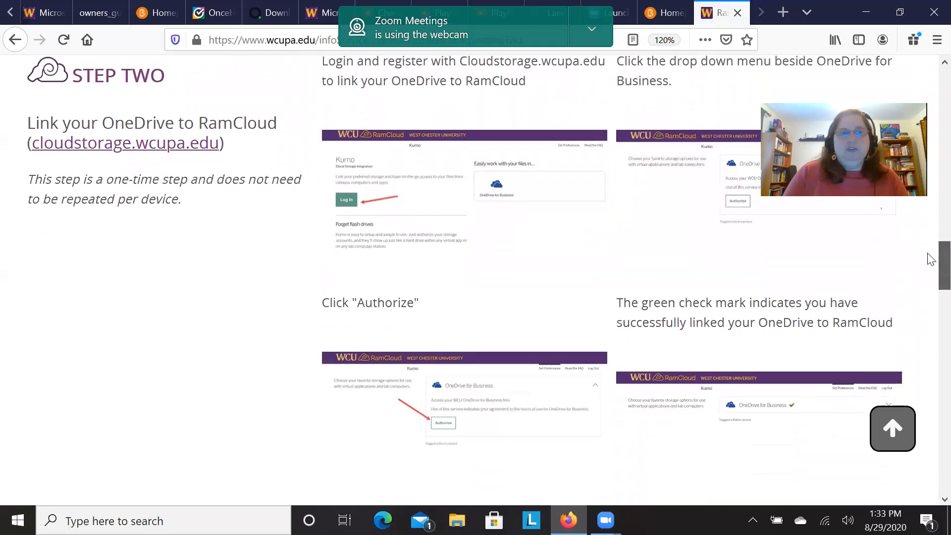
scroll(931, 258, "up", 1)
scroll(931, 255, "up", 3)
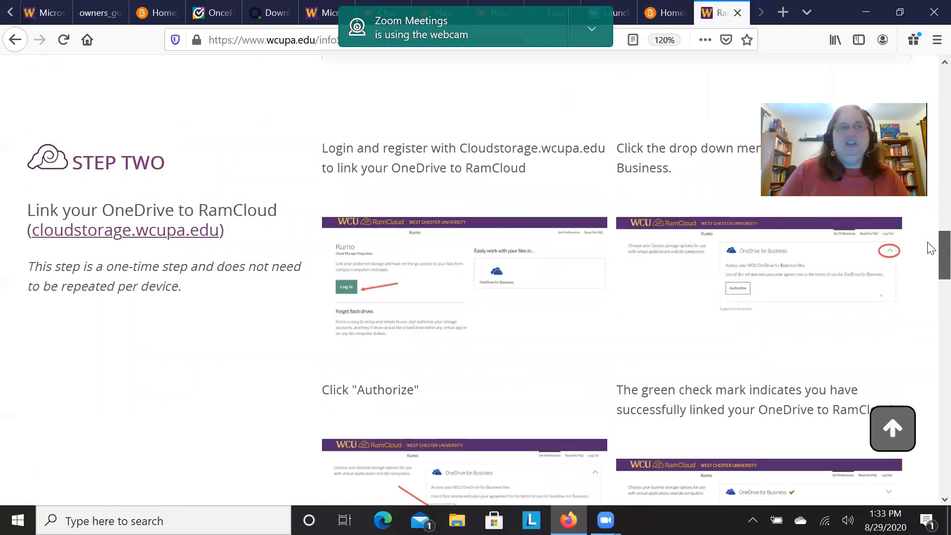
scroll(931, 248, "down", 1)
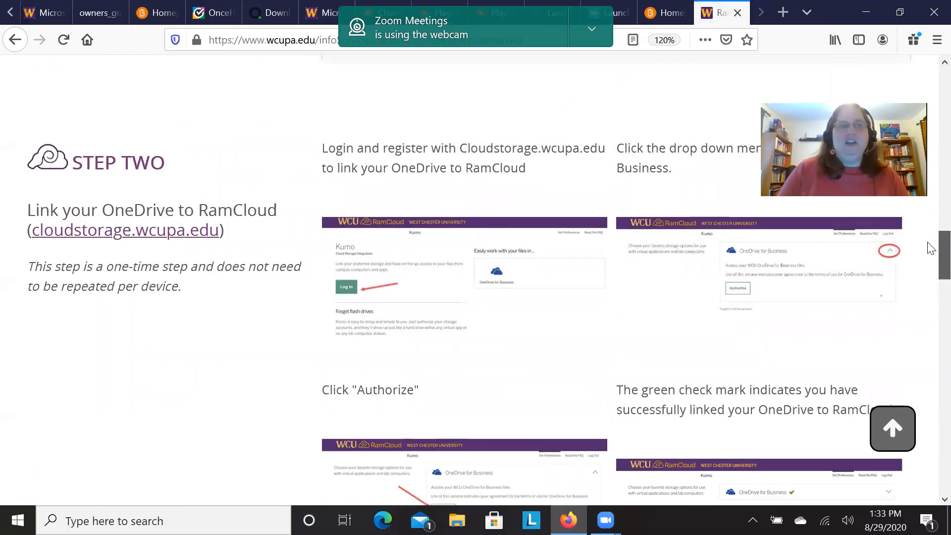
scroll(931, 249, "down", 1)
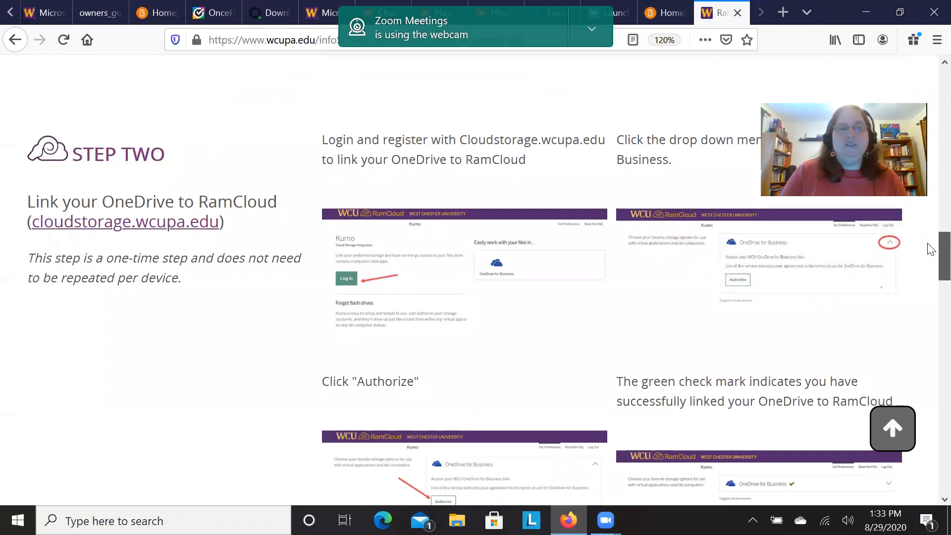
scroll(931, 250, "down", 1)
scroll(929, 255, "down", 4)
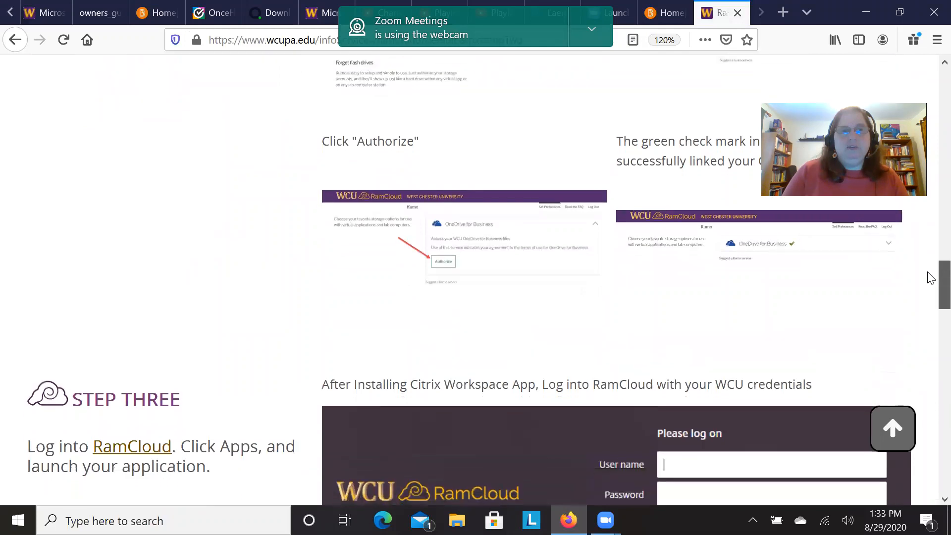
scroll(931, 275, "up", 6)
scroll(931, 238, "up", 1)
scroll(931, 236, "down", 2)
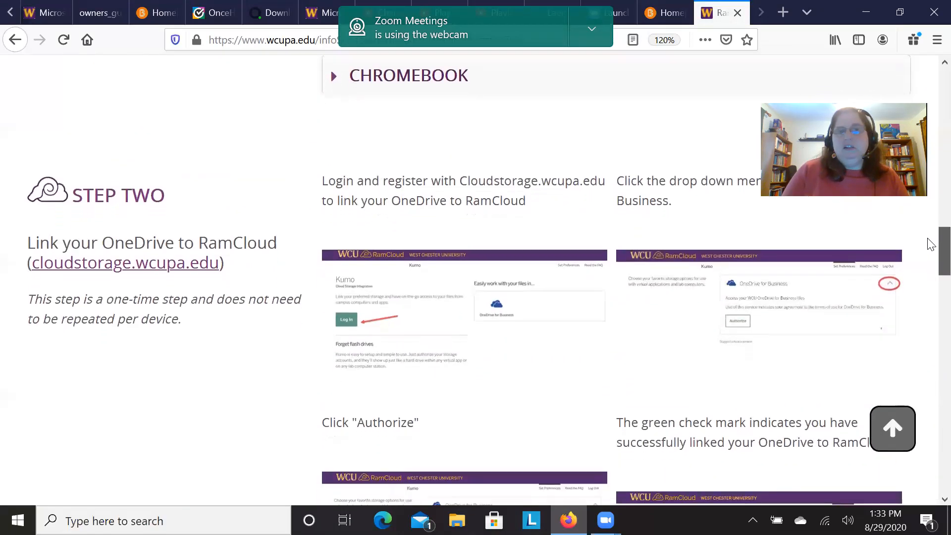
scroll(931, 245, "up", 2)
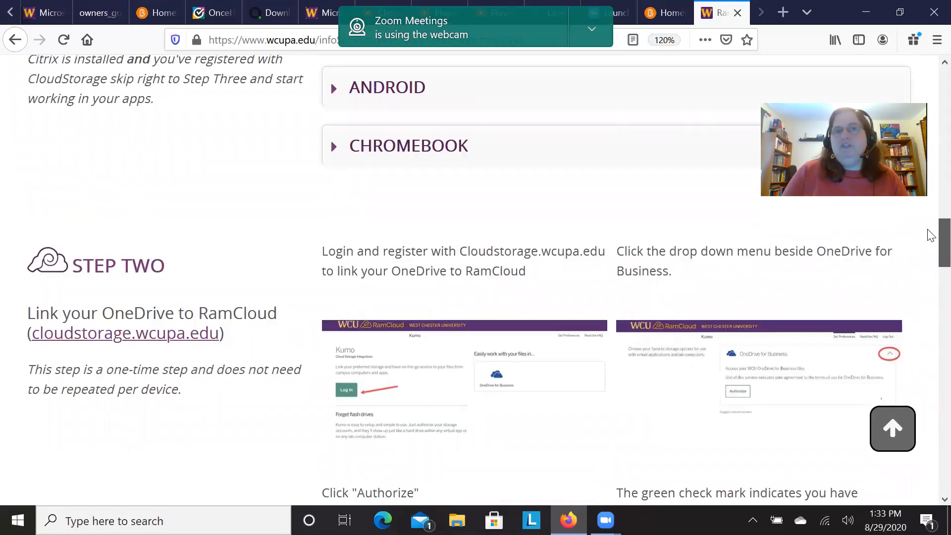
scroll(930, 235, "down", 6)
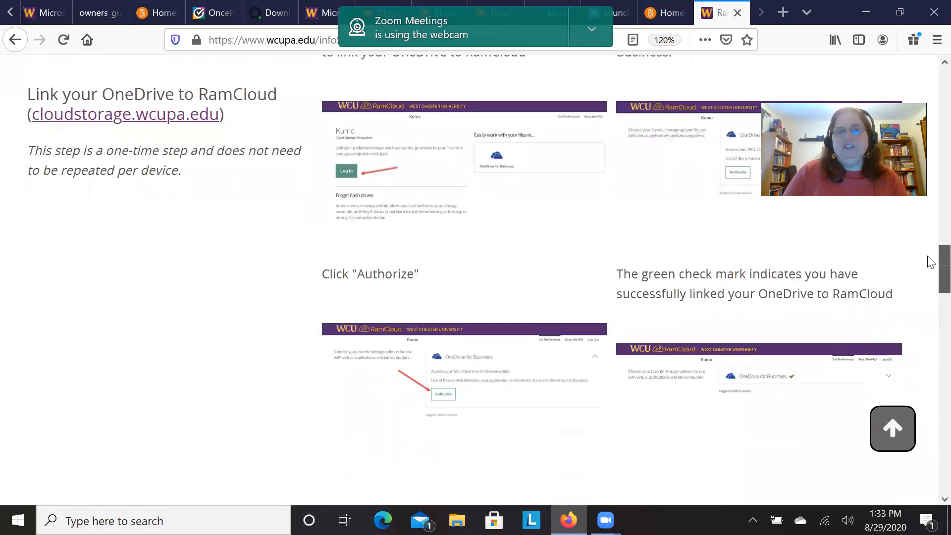
scroll(931, 263, "down", 6)
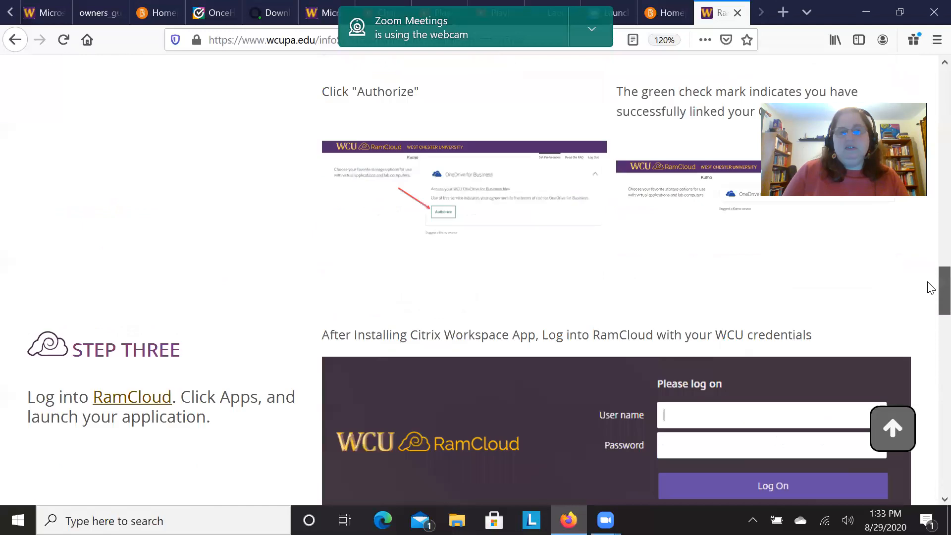
left_click_drag(927, 284, 931, 255)
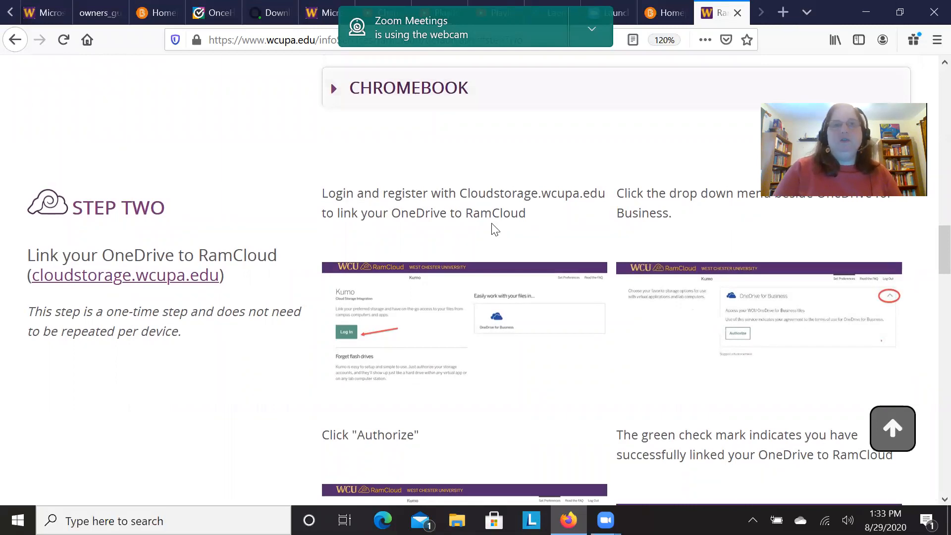
Copy the address Cloudstorage.wcupa.edu from the Step Two instructions and open it in a new browser tab.
left_click_drag(463, 193, 605, 197)
key("ctrl+c")
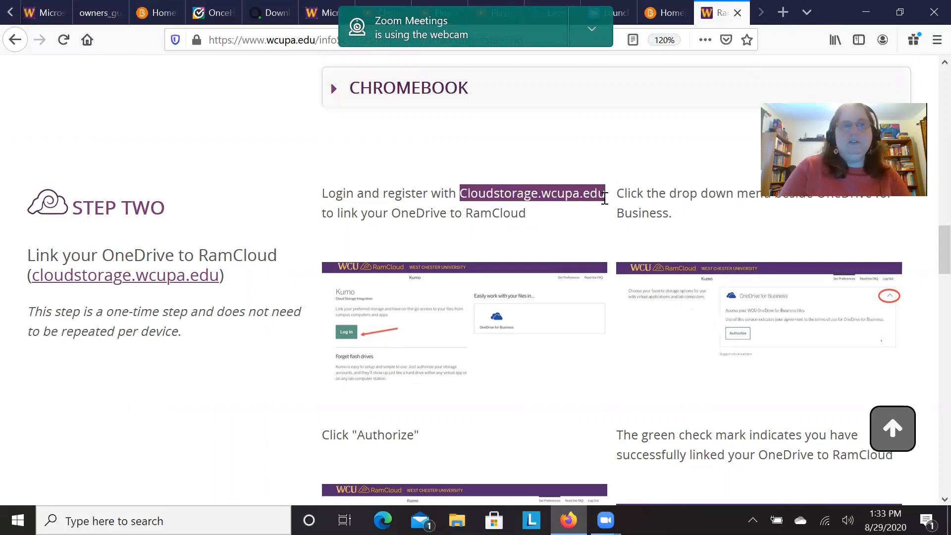
left_click(785, 12)
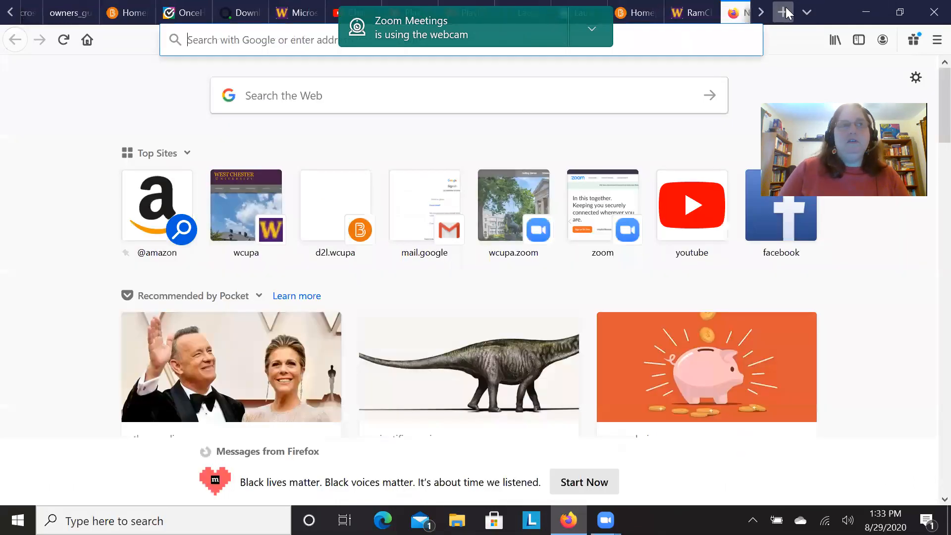
key("ctrl+v")
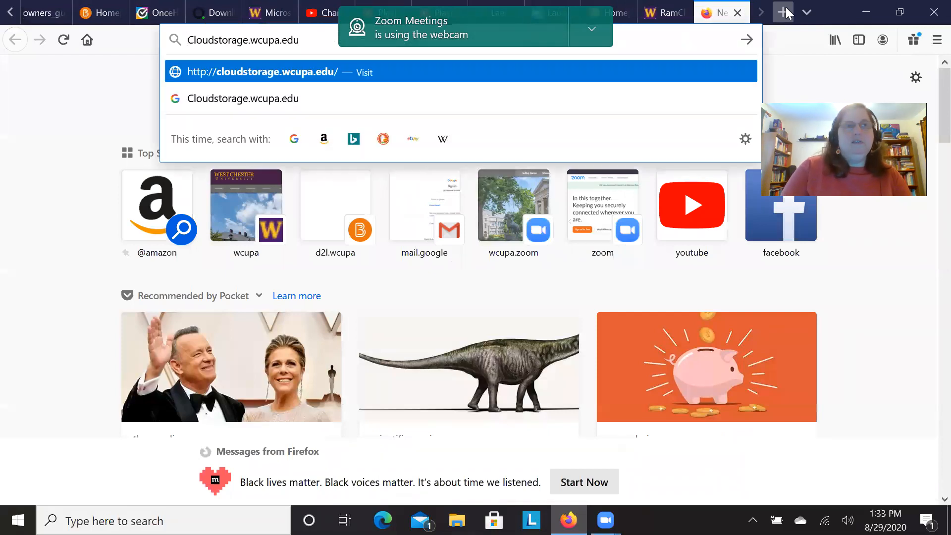
left_click(542, 17)
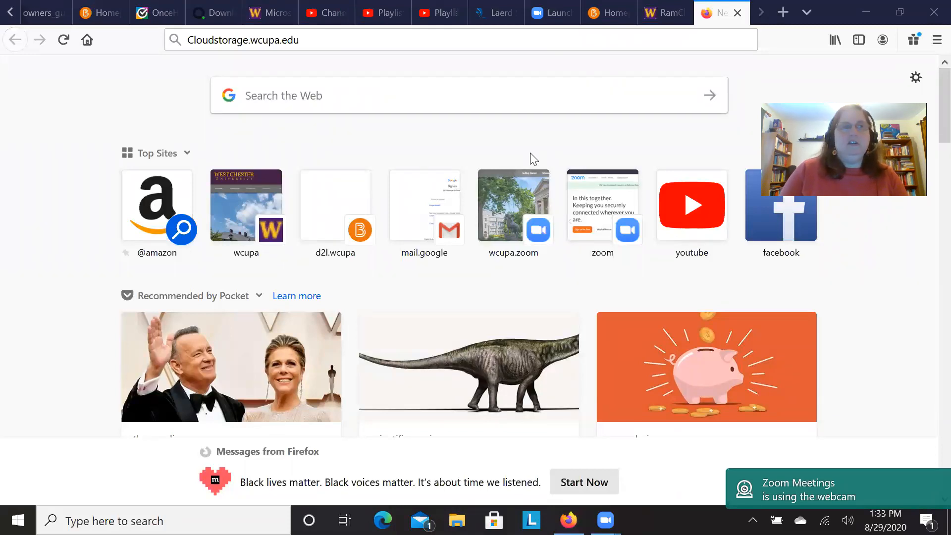
left_click(306, 39)
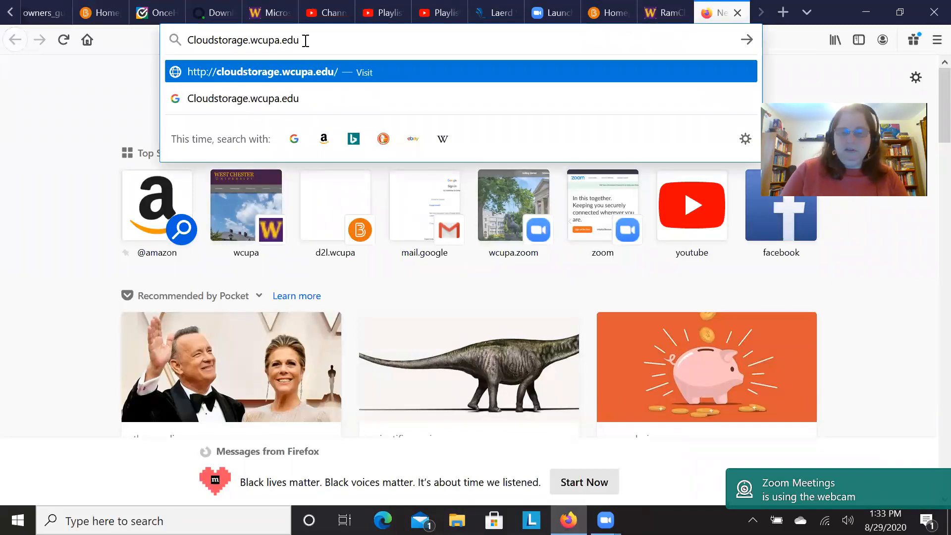
key("Return")
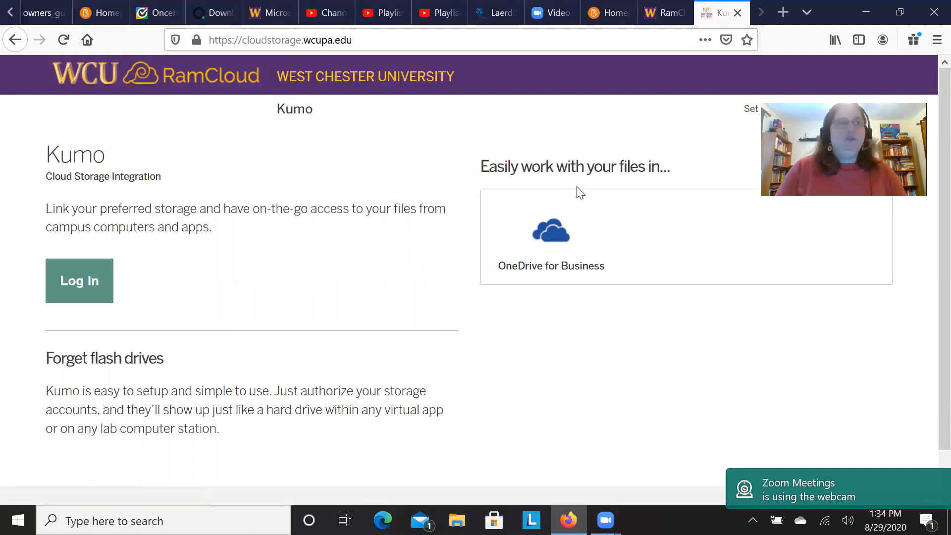
Log in to Kumo and authorize OneDrive for Business, choosing to stay signed in to the university account.
left_click(104, 293)
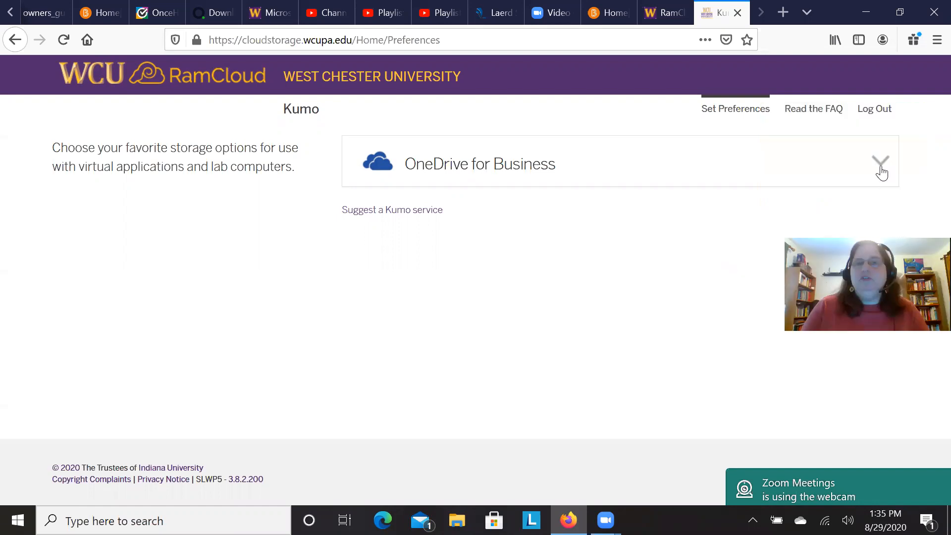
left_click(880, 169)
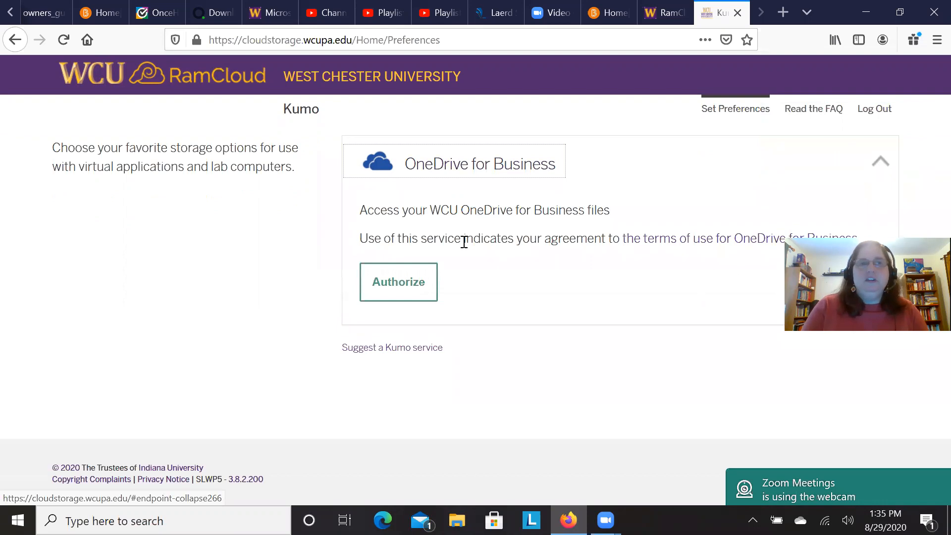
left_click(425, 283)
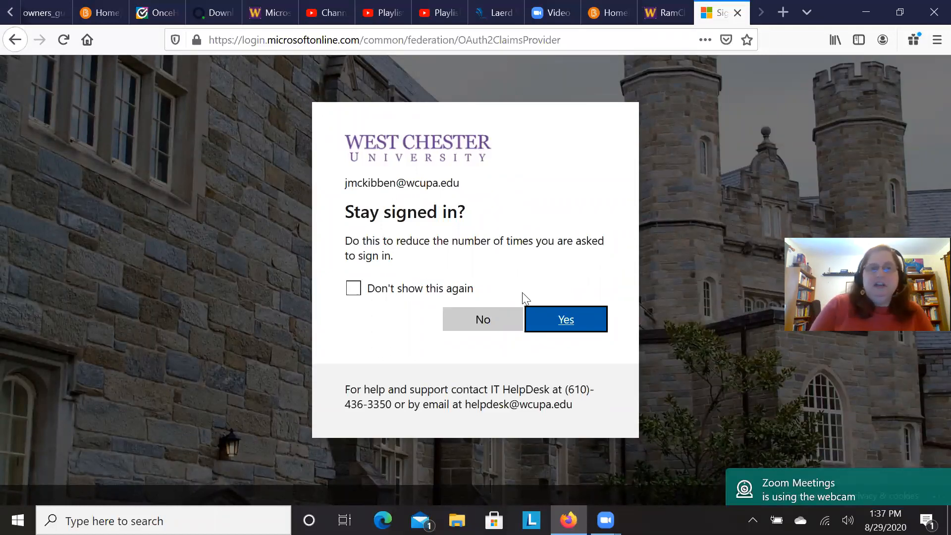
left_click(555, 322)
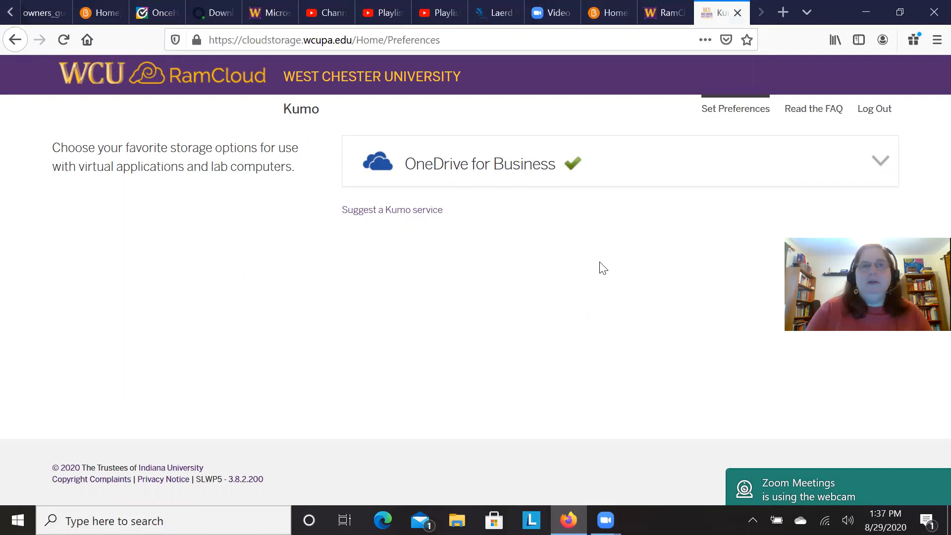
Return to the RamCloud Virtual Desktop page and go to the Step Three instructions for logging into RamCloud.
left_click(665, 15)
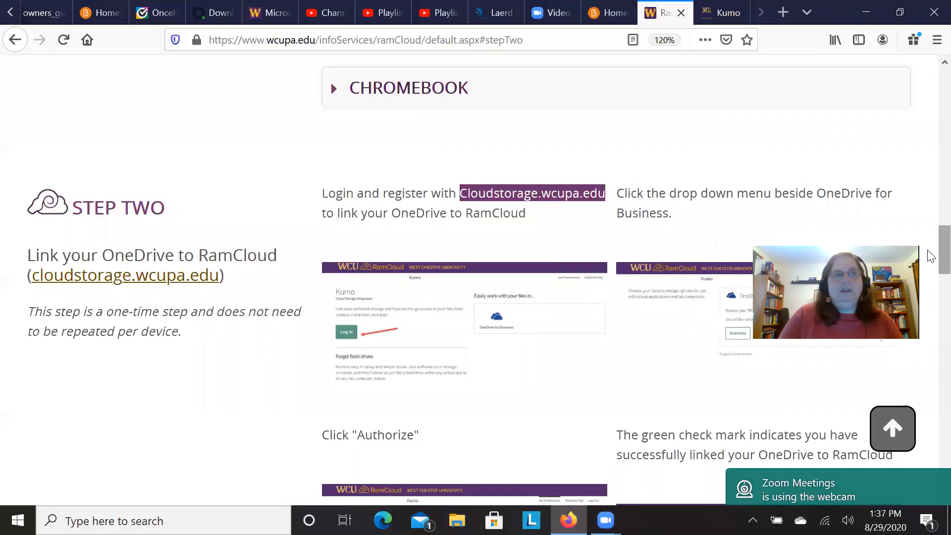
scroll(930, 220, "up", 3)
scroll(930, 220, "up", 9)
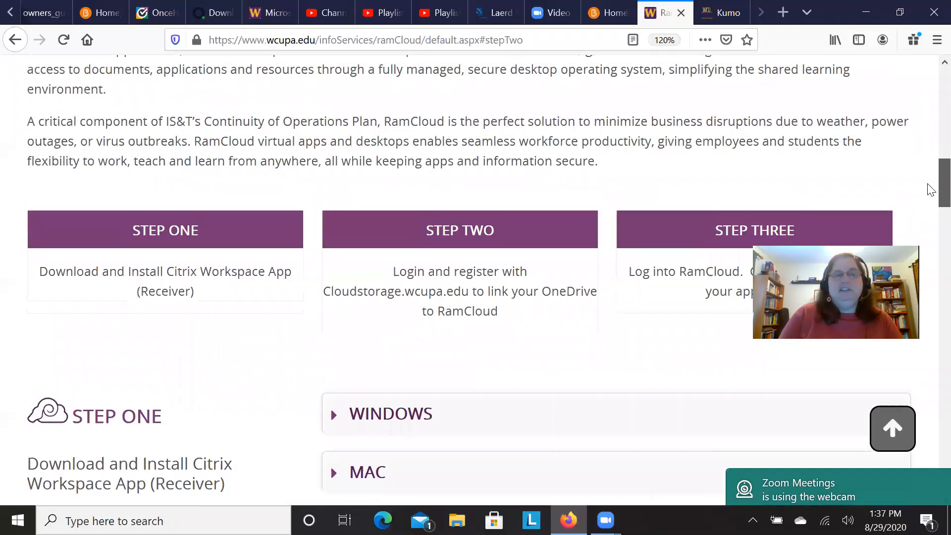
scroll(929, 201, "down", 3)
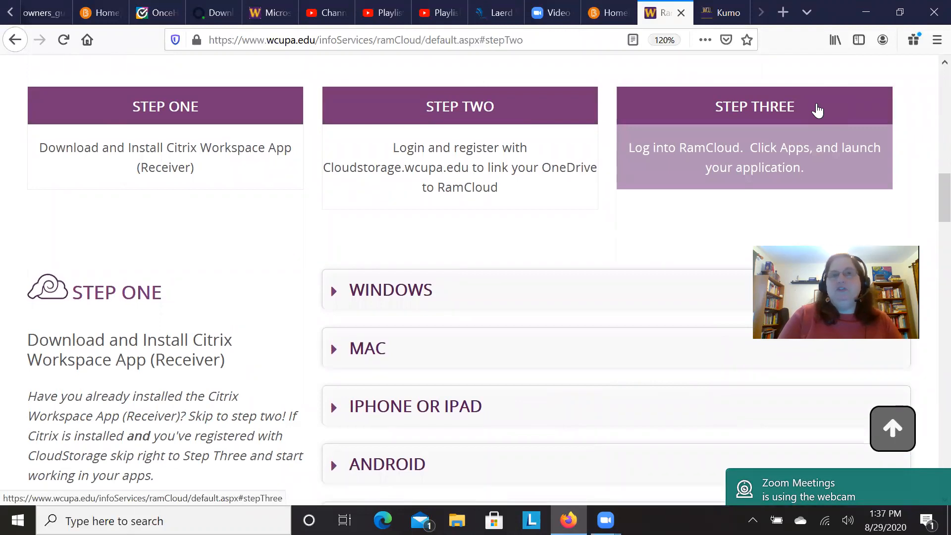
left_click(818, 111)
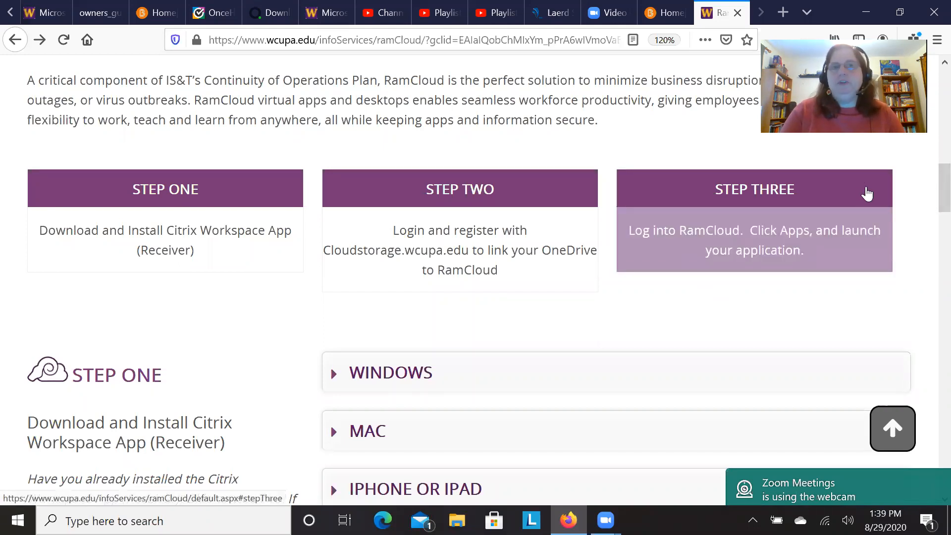
left_click(867, 195)
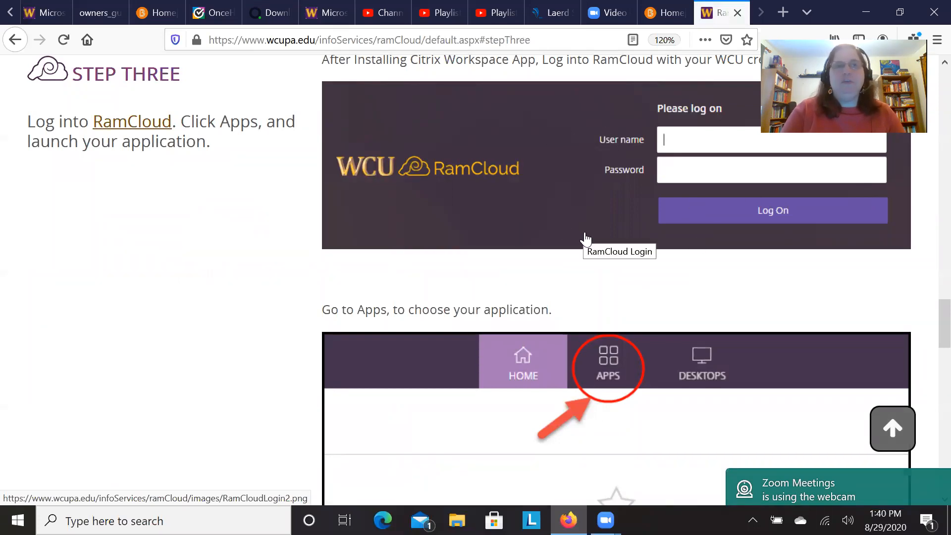
Go to the RamCloud site from Step Three, detect Citrix Receiver, and open its link with Citrix Workspace Launcher.
left_click(135, 129)
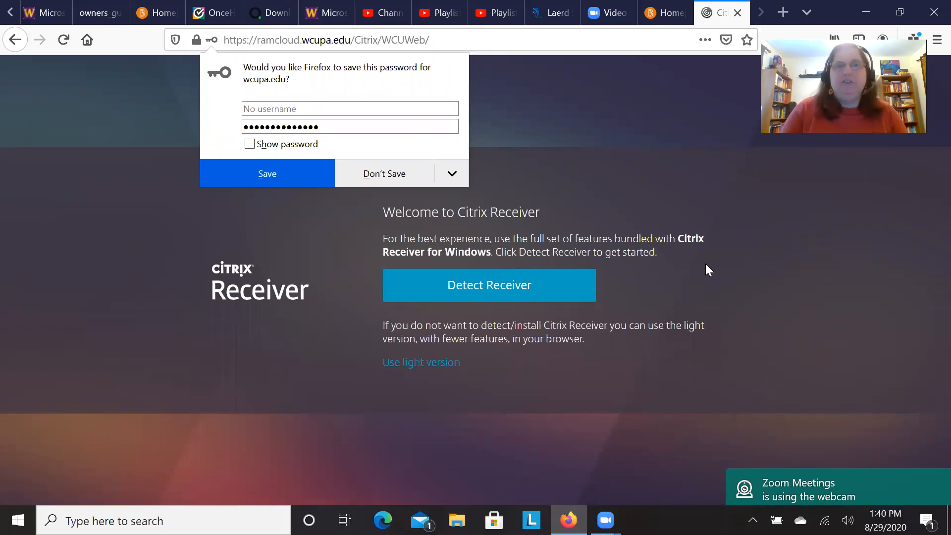
left_click(525, 300)
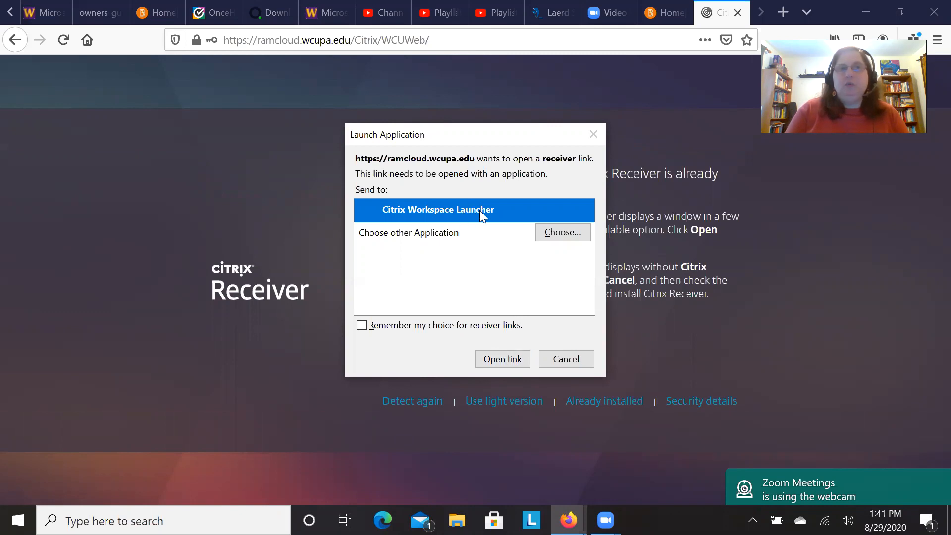
left_click(499, 364)
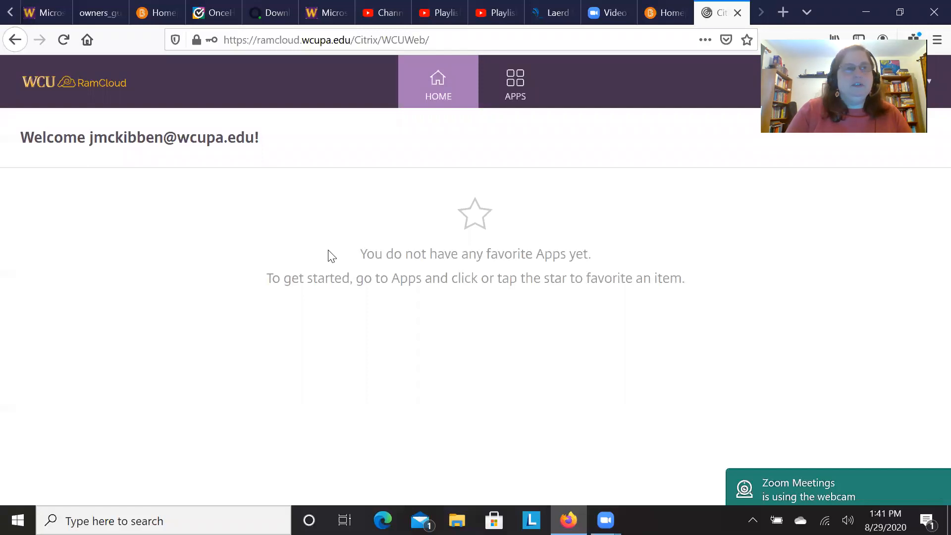
Set the zoom of the RamCloud home page to 110%.
scroll(328, 250, "up", 3)
scroll(328, 250, "down", 3)
scroll(327, 250, "up", 4)
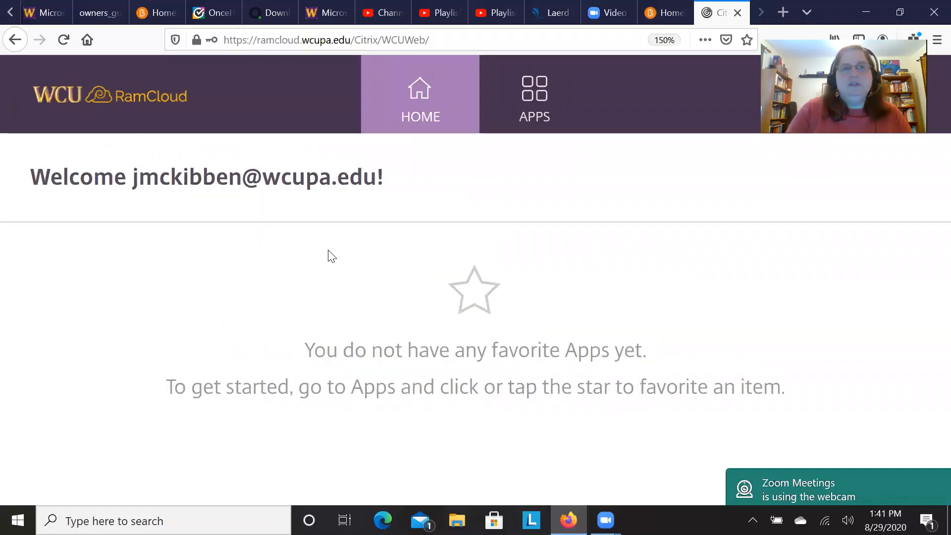
scroll(328, 250, "down", 3)
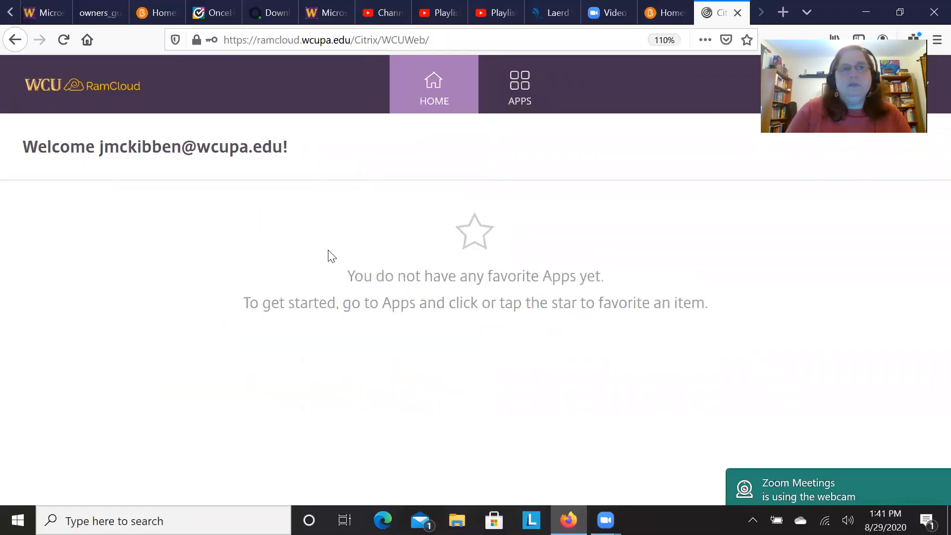
Open the RamCloud apps list and look through all the available virtual applications.
left_click(517, 80)
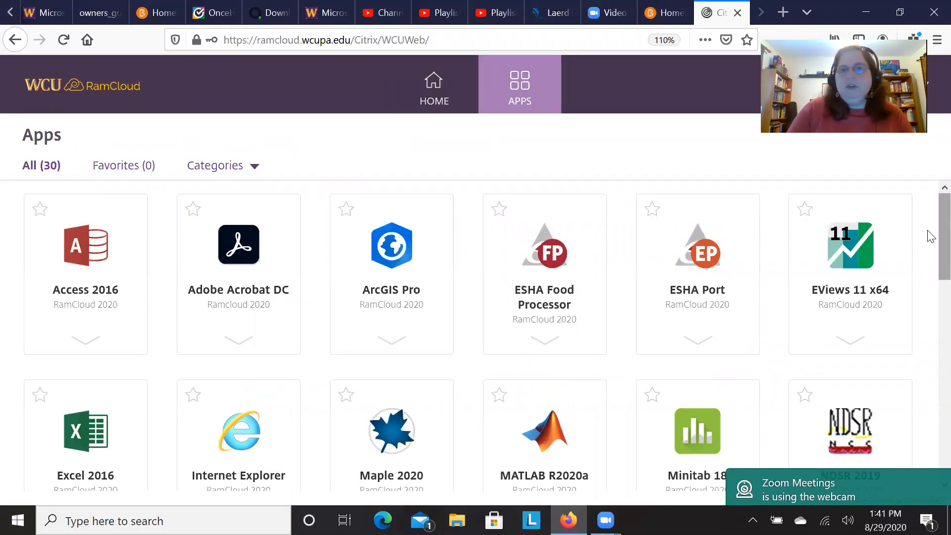
scroll(930, 239, "down", 1)
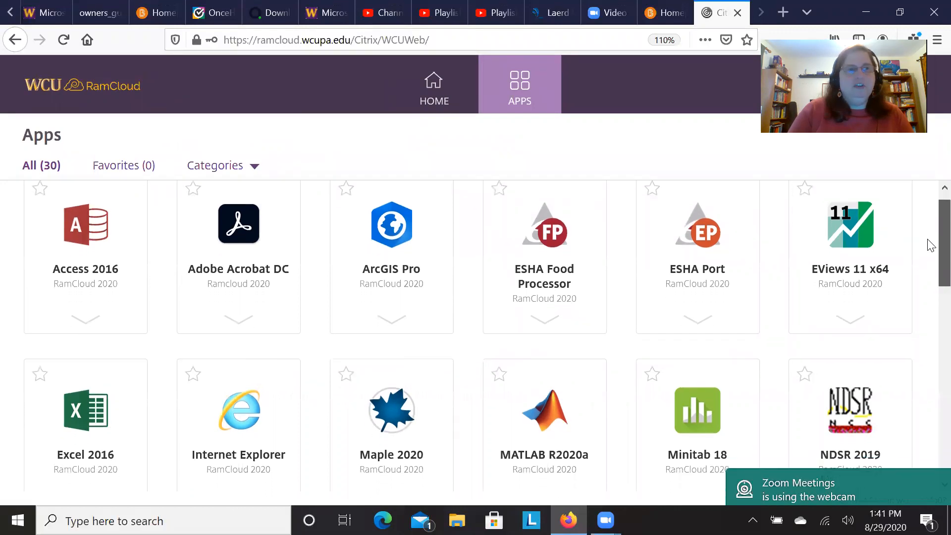
scroll(931, 241, "up", 1)
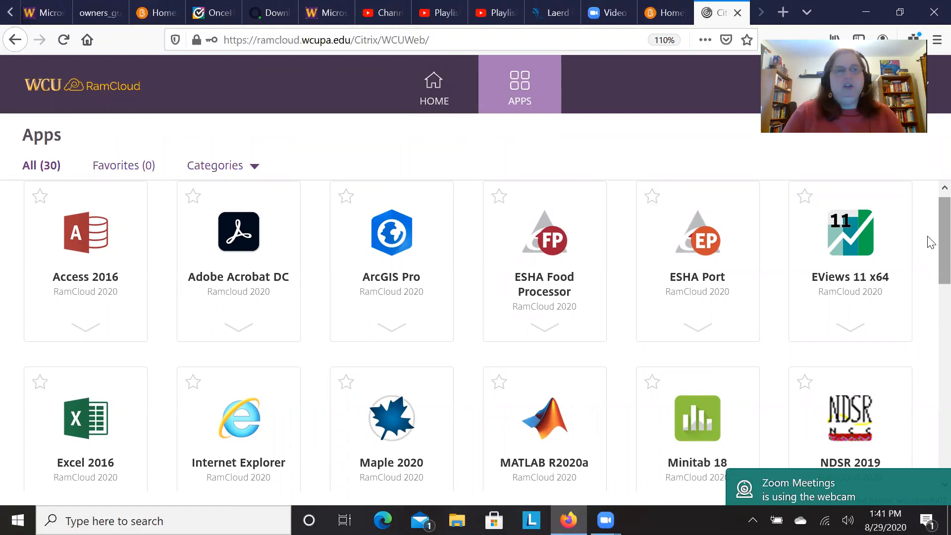
scroll(930, 241, "down", 4)
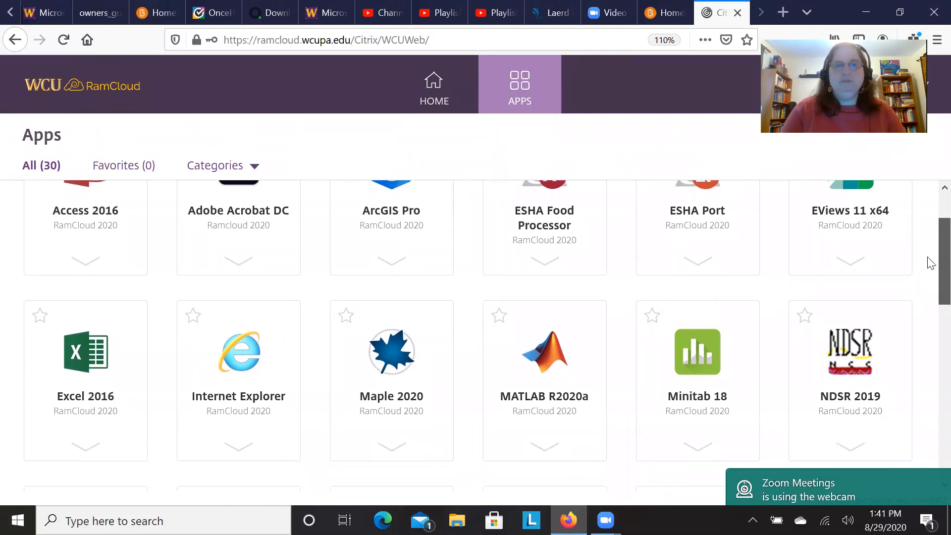
scroll(930, 256, "up", 3)
scroll(930, 268, "down", 7)
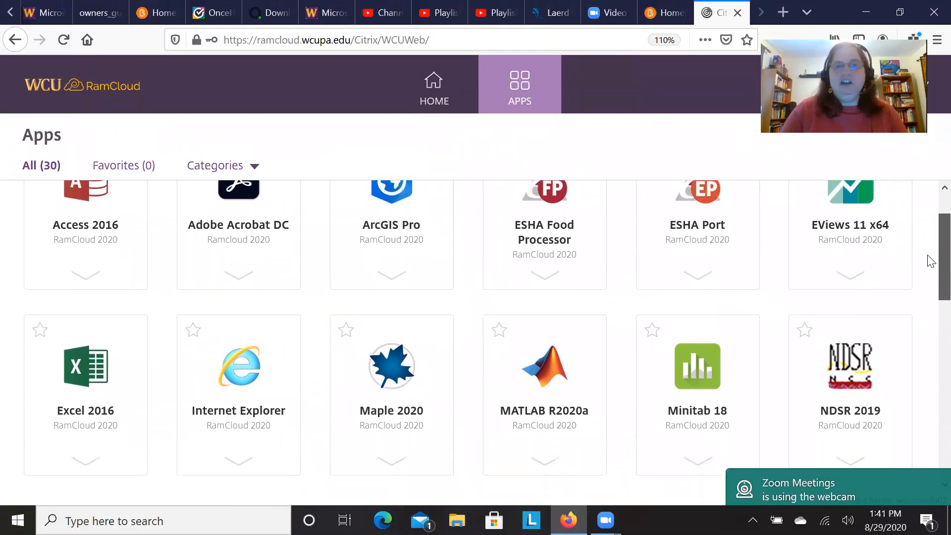
scroll(931, 292, "down", 3)
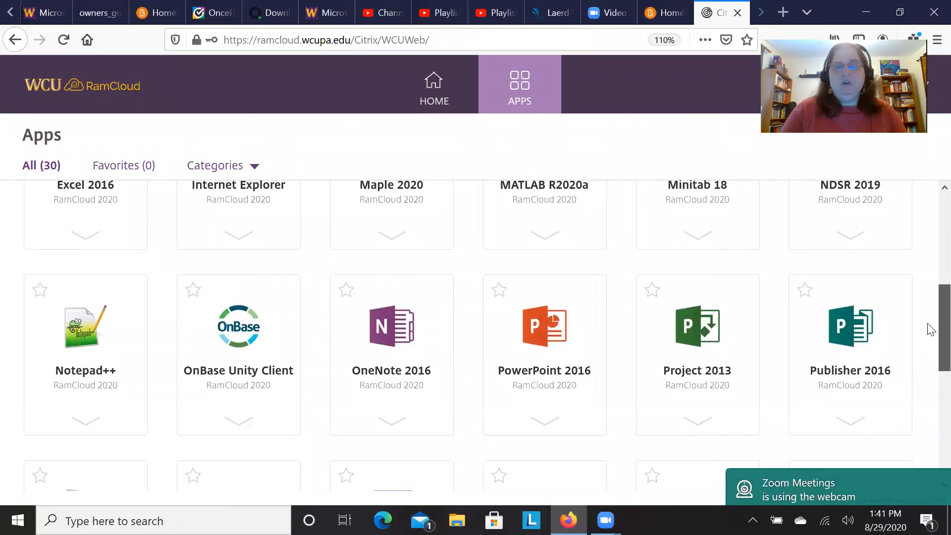
scroll(930, 347, "down", 2)
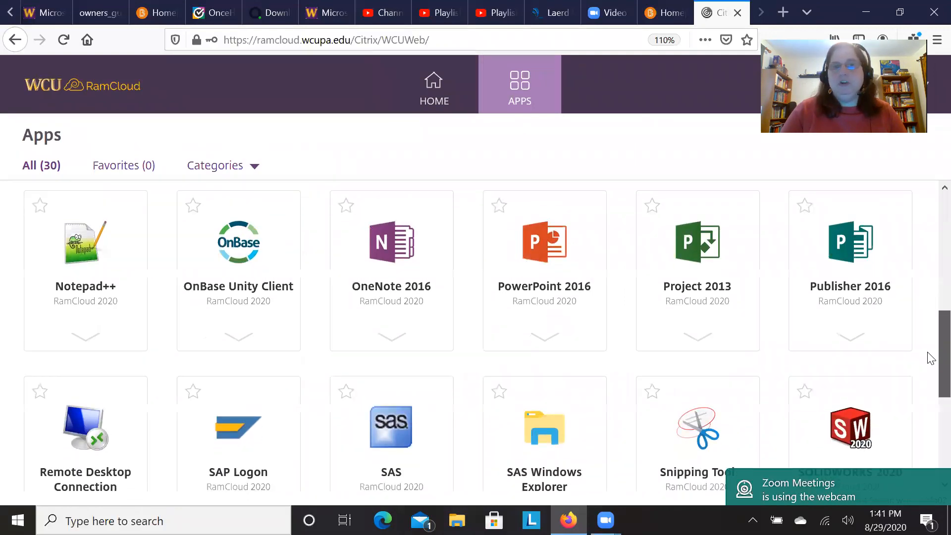
scroll(930, 384, "down", 3)
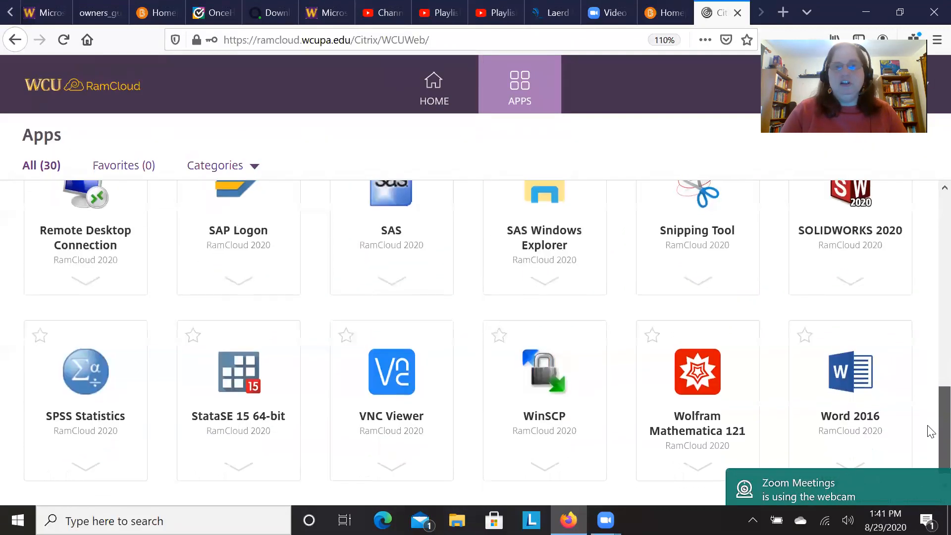
scroll(930, 433, "down", 1)
left_click_drag(927, 429, 930, 232)
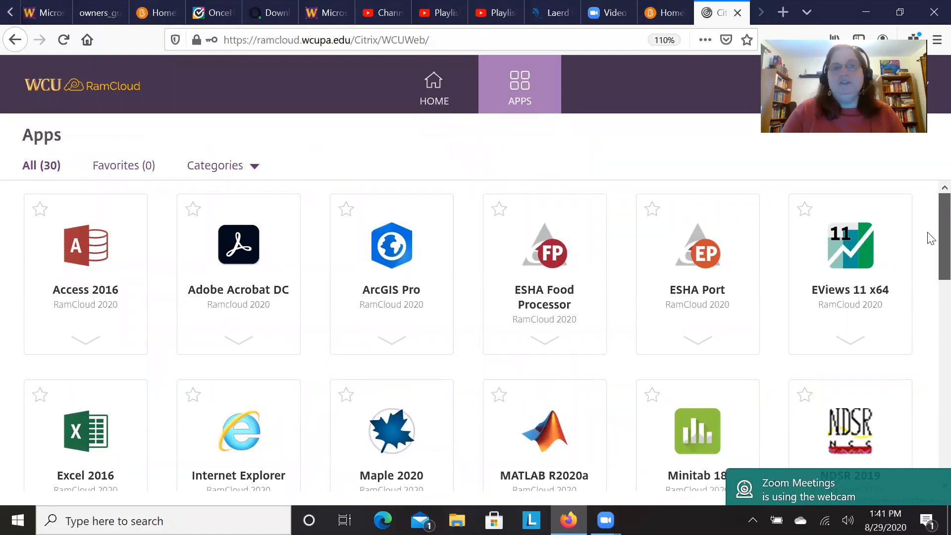
left_click_drag(931, 238, 927, 447)
left_click(870, 485)
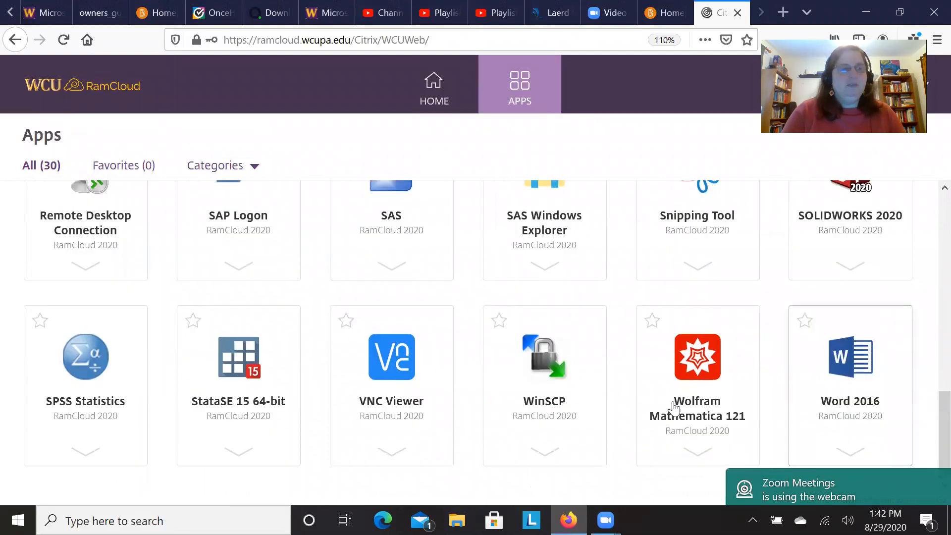
Launch SPSS Statistics with Citrix Workspace Launcher, remembering the choice for receiver links.
left_click(61, 384)
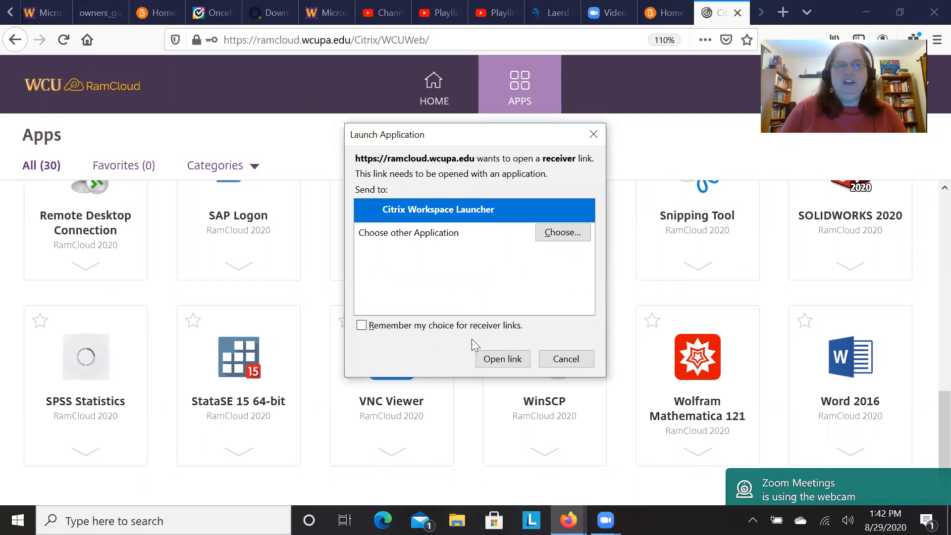
left_click(362, 328)
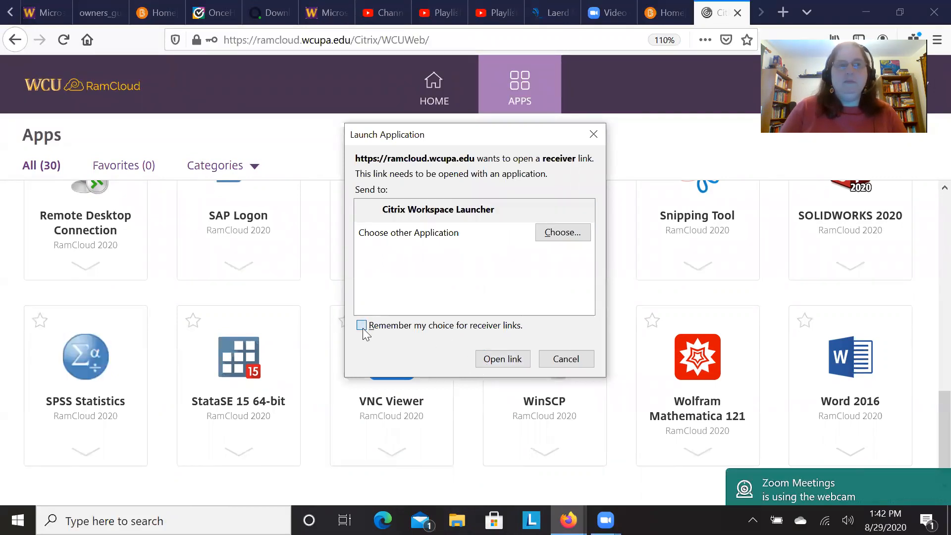
left_click(492, 363)
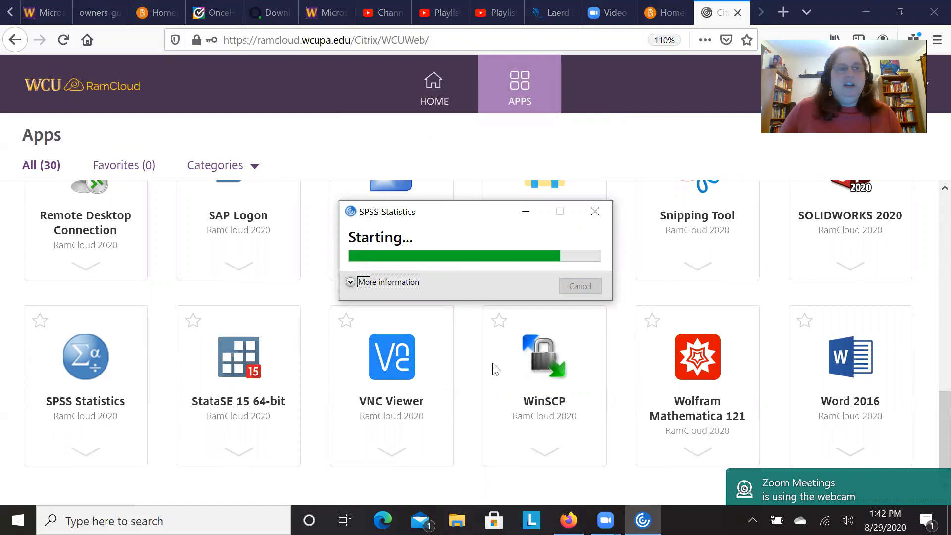
Mark SPSS Statistics as a favorite, check the favorites list, and return to the full apps list.
left_click(37, 327)
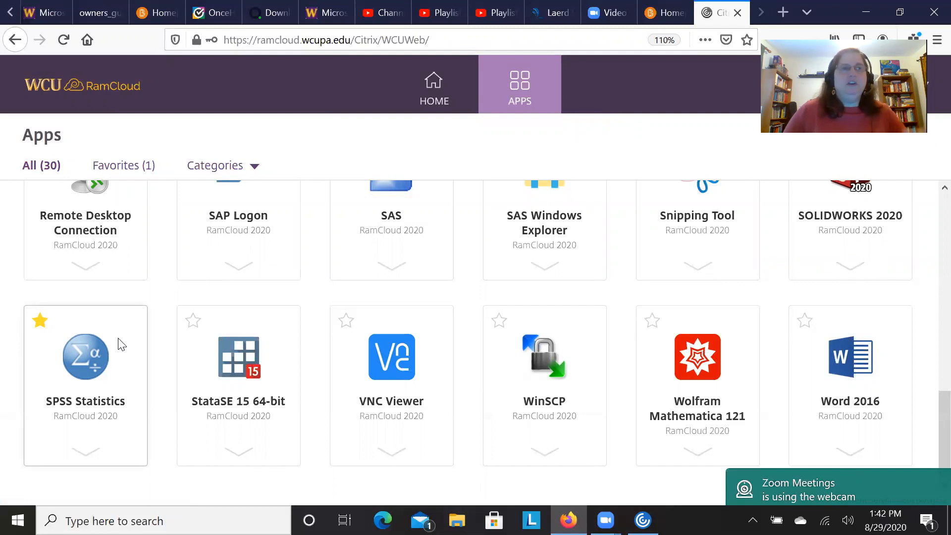
left_click(127, 170)
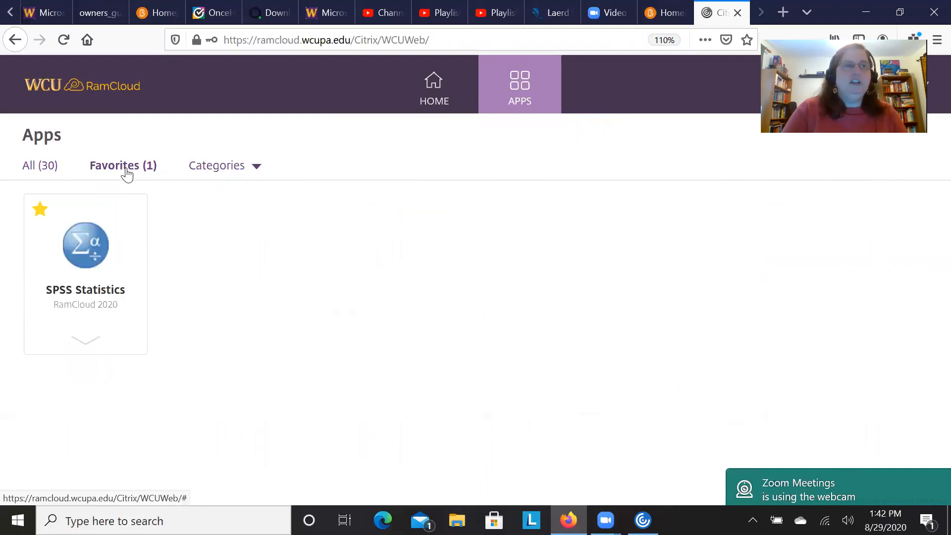
left_click(41, 166)
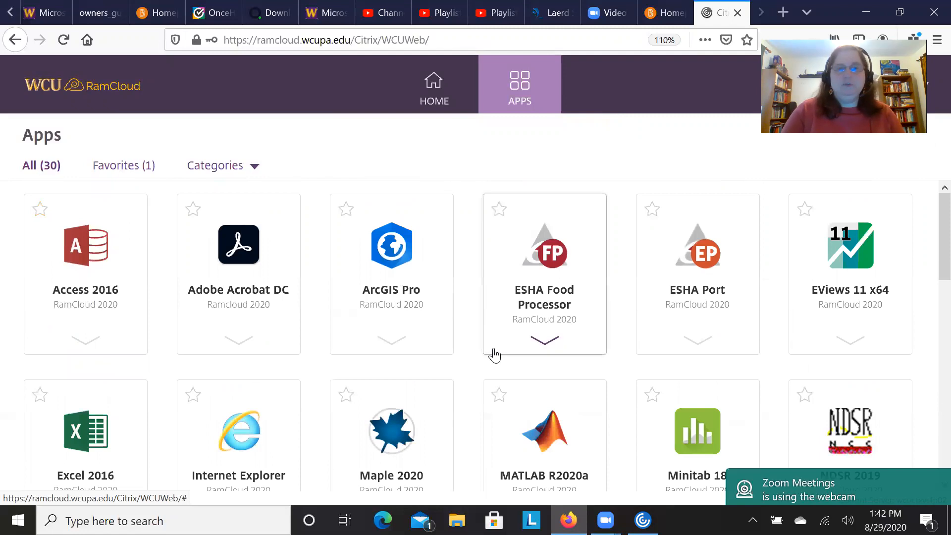
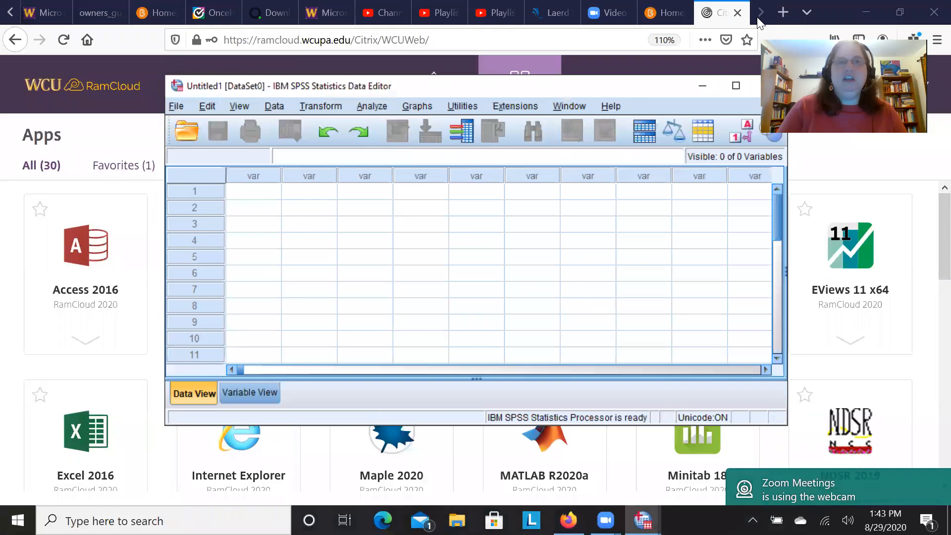
Maximize the data editor, enter fish, fish and turt in rows 1 to 3 of the first column, and widen that column.
left_click(736, 85)
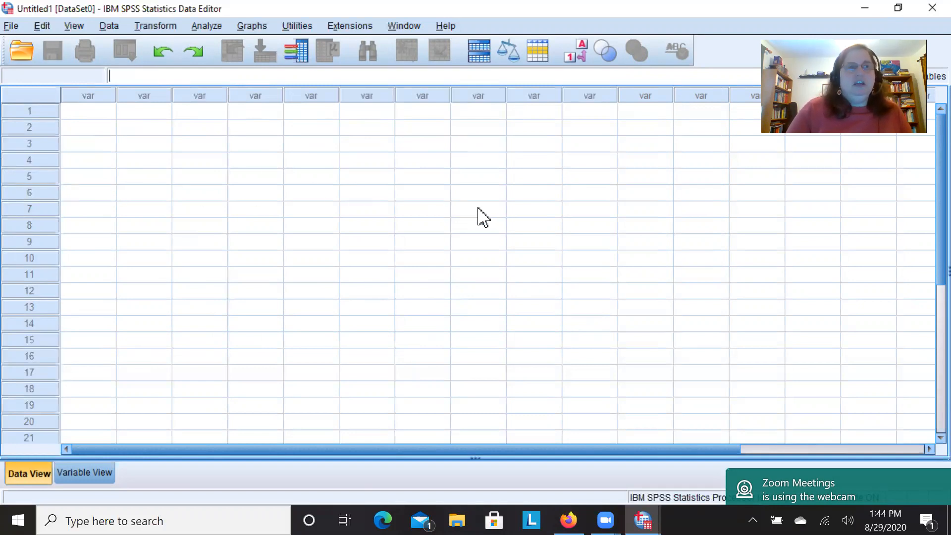
left_click(109, 118)
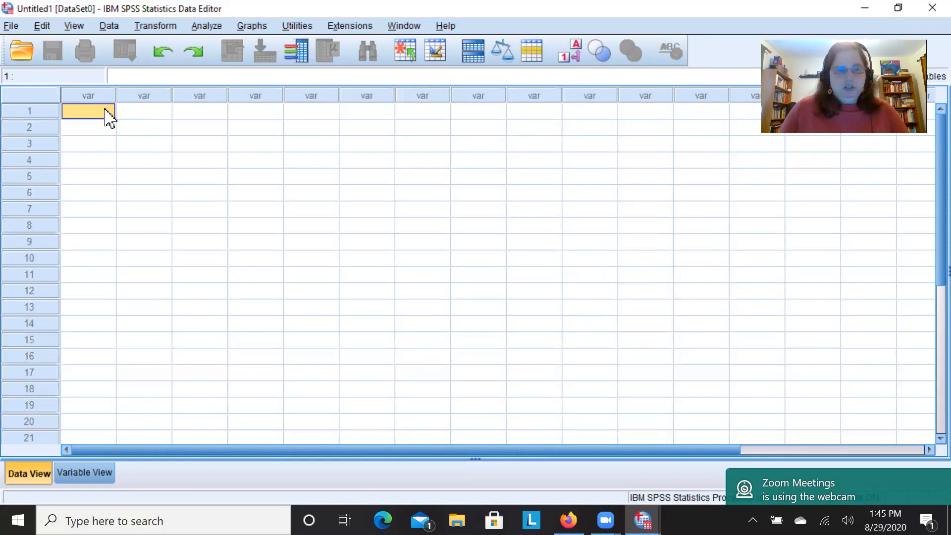
type("fi")
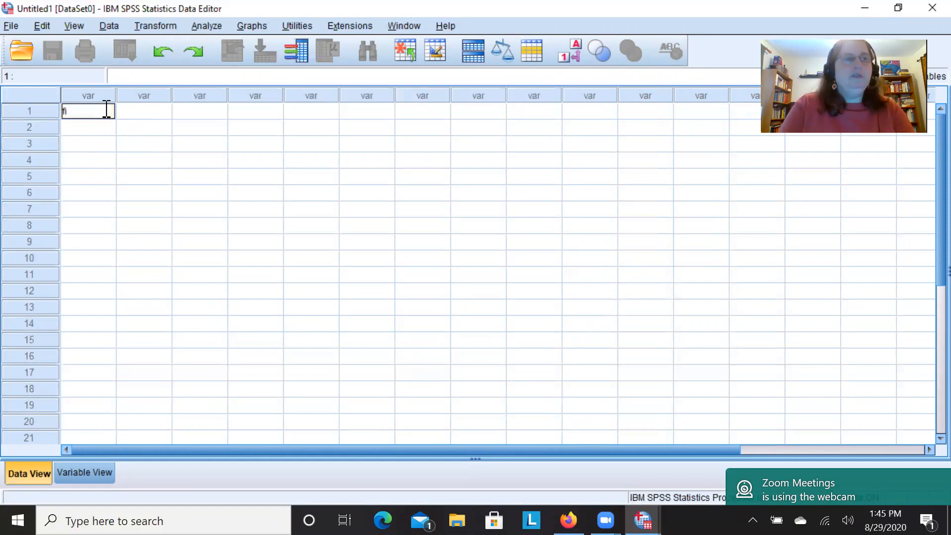
type("sh")
key("Return")
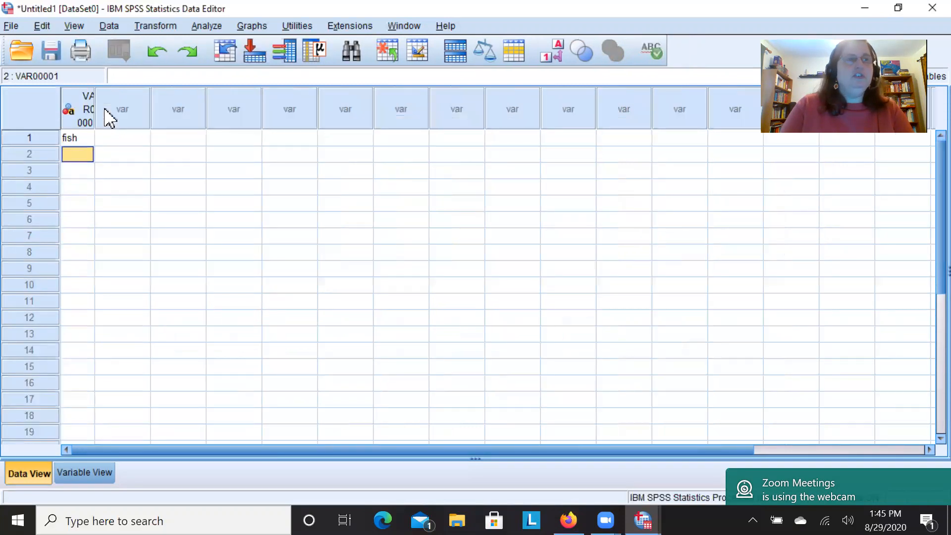
type("fish")
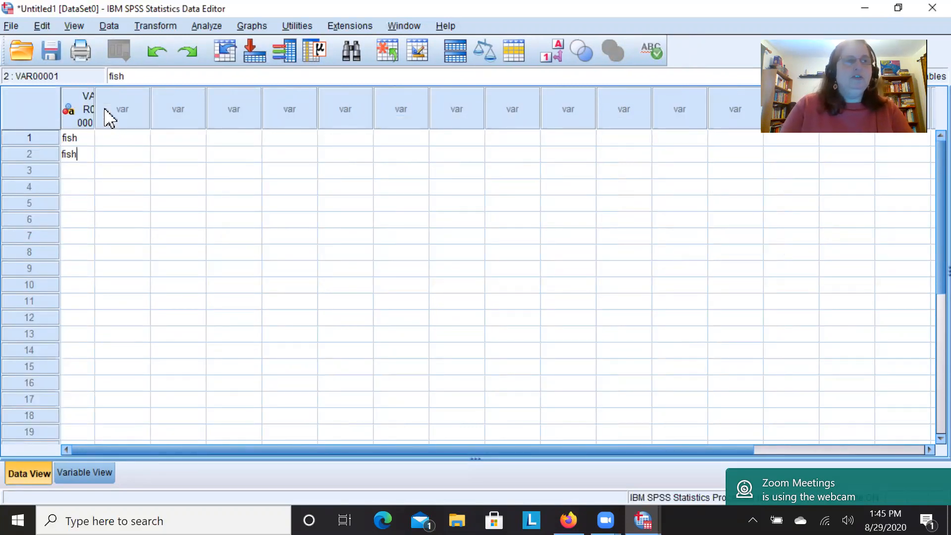
key("Return")
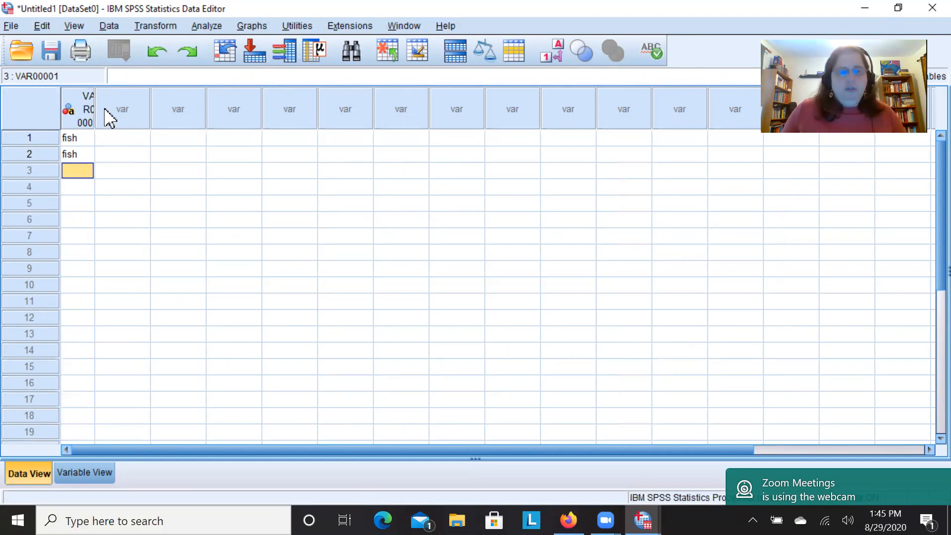
type("turt")
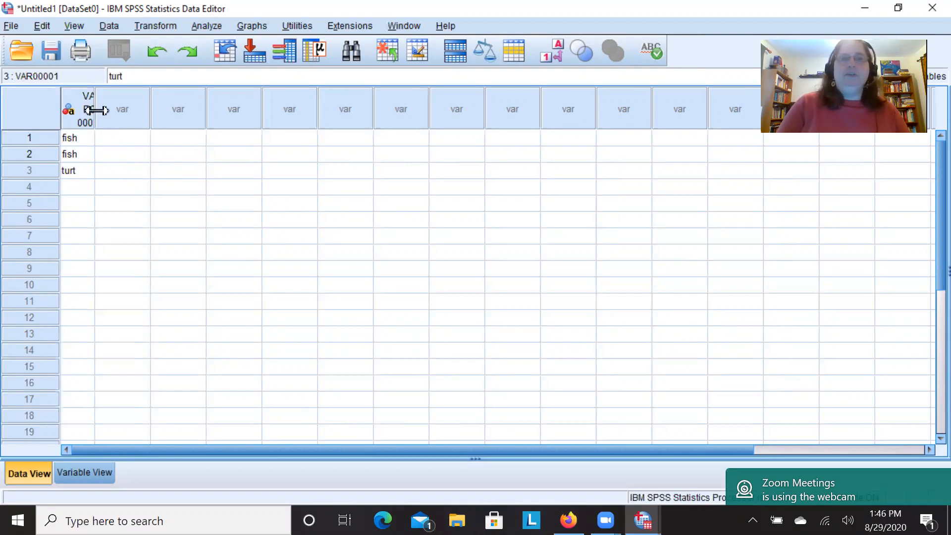
left_click_drag(94, 113, 150, 119)
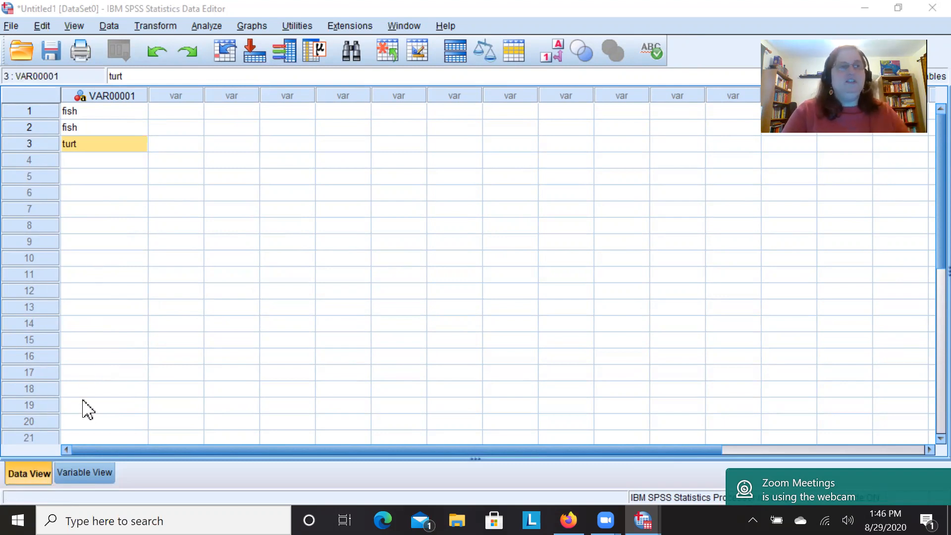
Try to rename the first variable as "Pet preference" in the variable definitions.
left_click(73, 475)
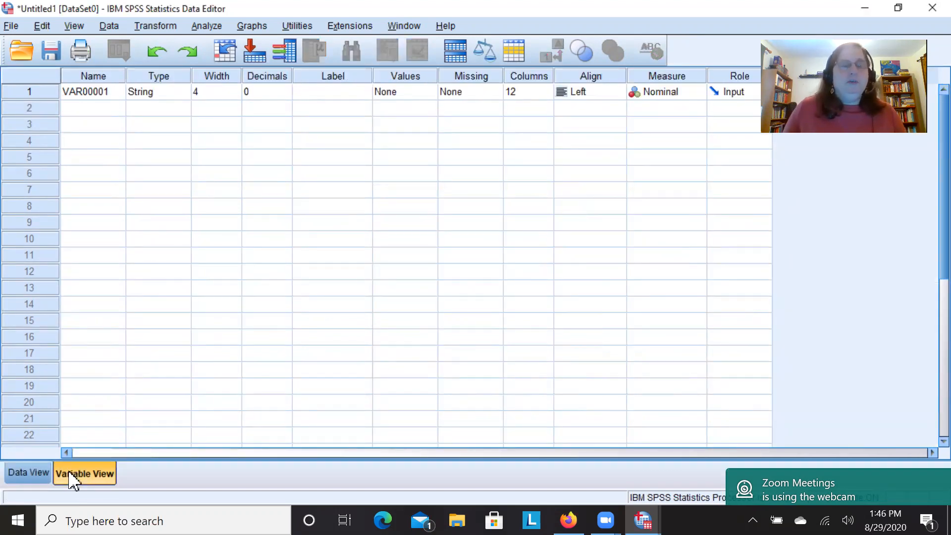
left_click(116, 98)
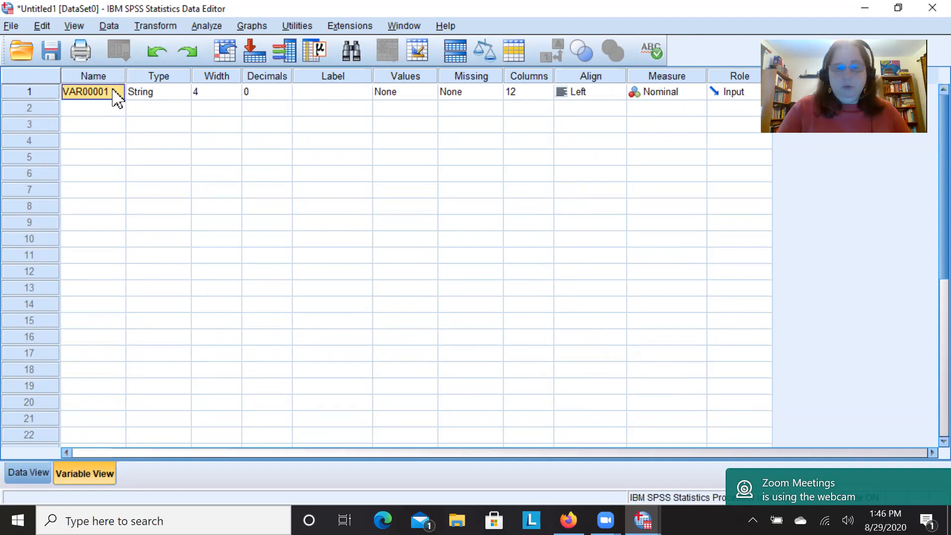
type("Pet")
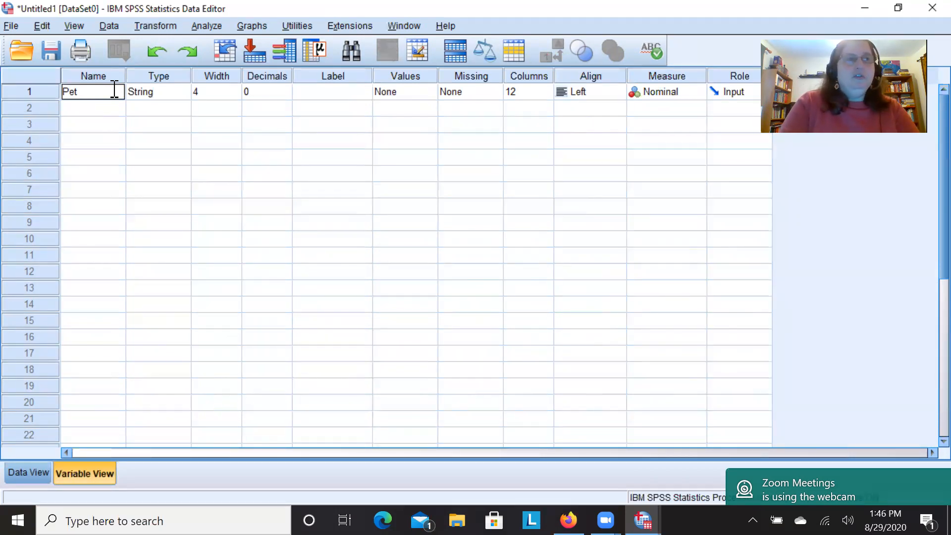
type("preference")
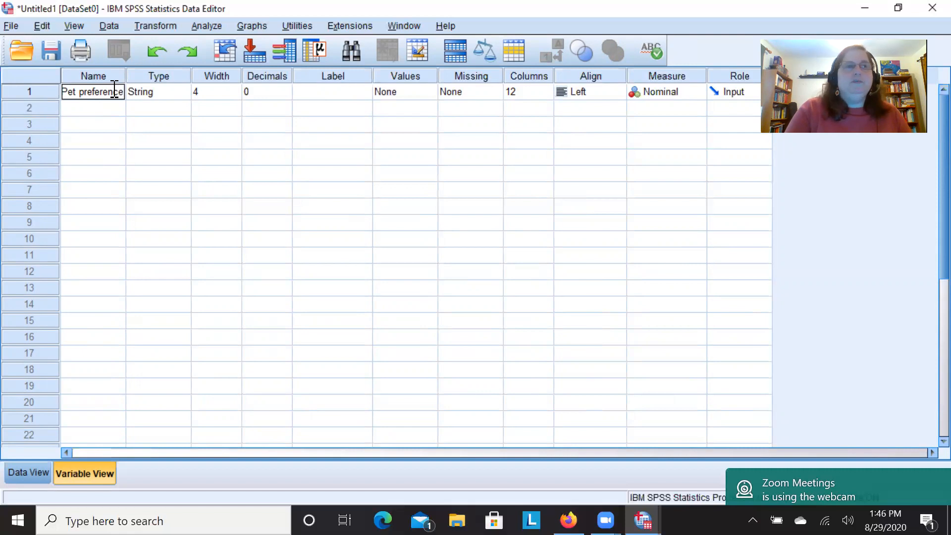
key("Return")
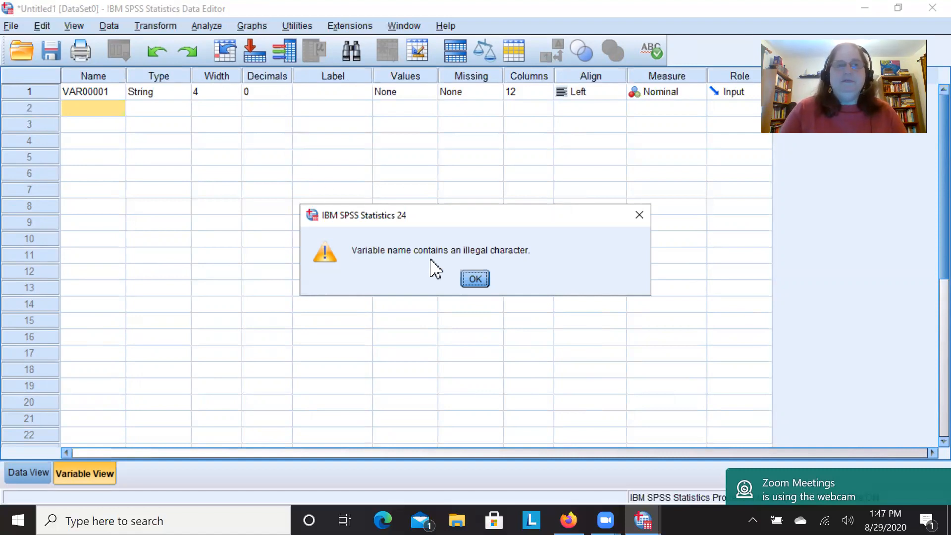
left_click(477, 280)
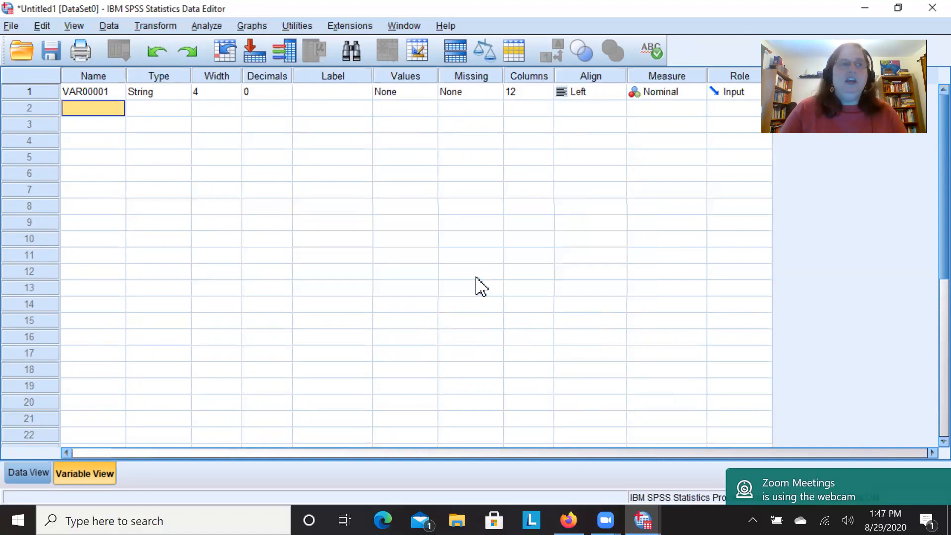
Rename the first variable as Pet_preference1 and widen the Name column to fit the full name.
left_click(105, 97)
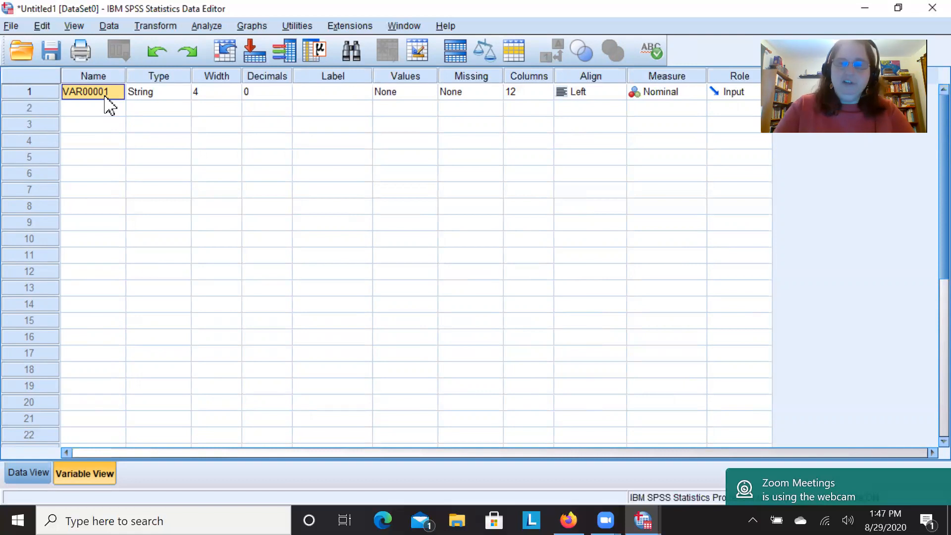
type("Pet")
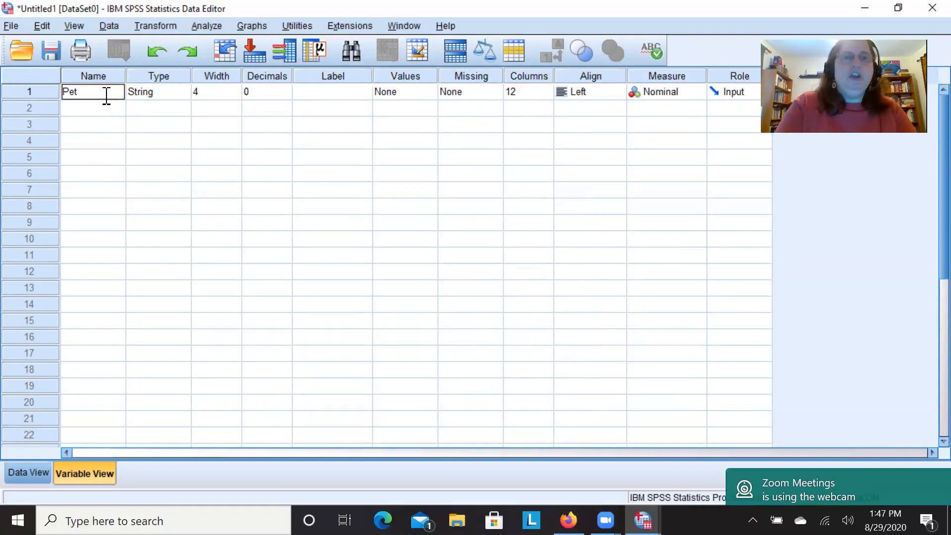
type("_preferenc")
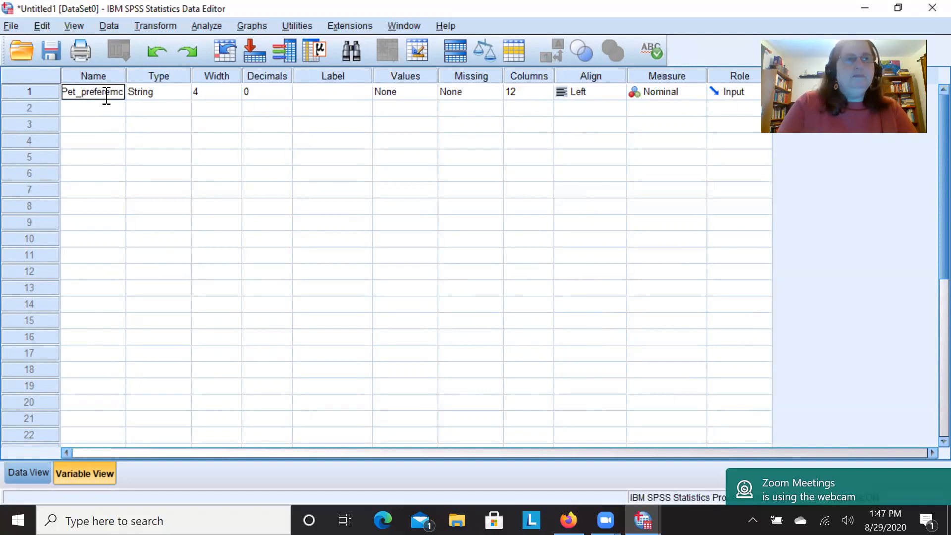
key("BackSpace")
type("nce")
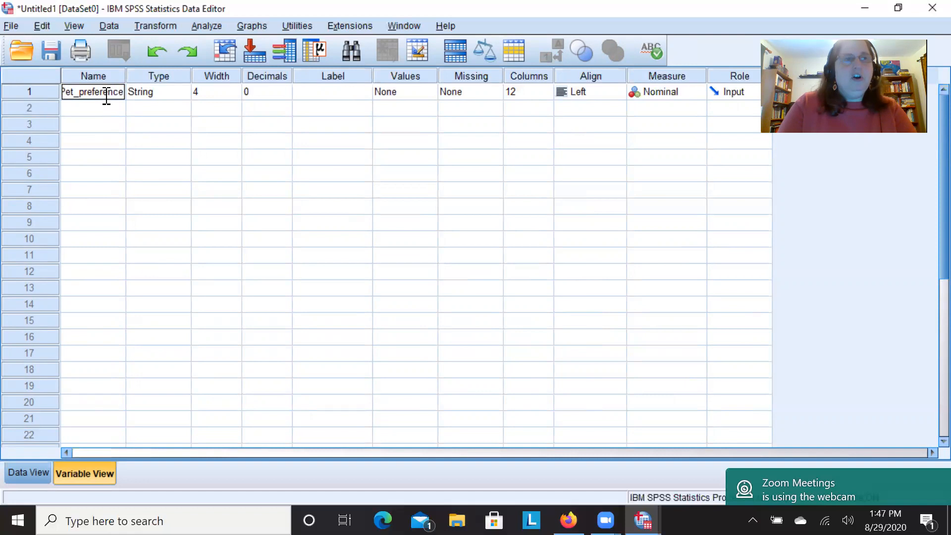
type("1")
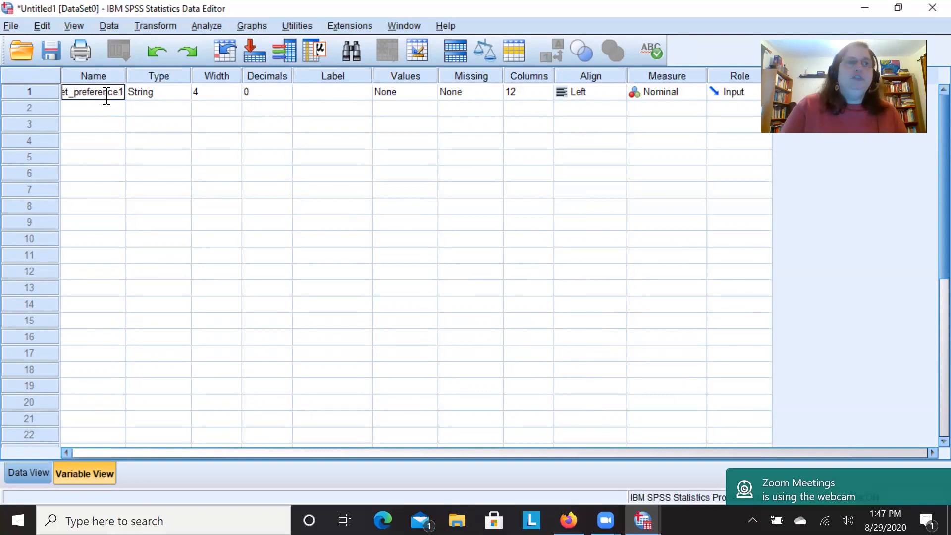
key("Return")
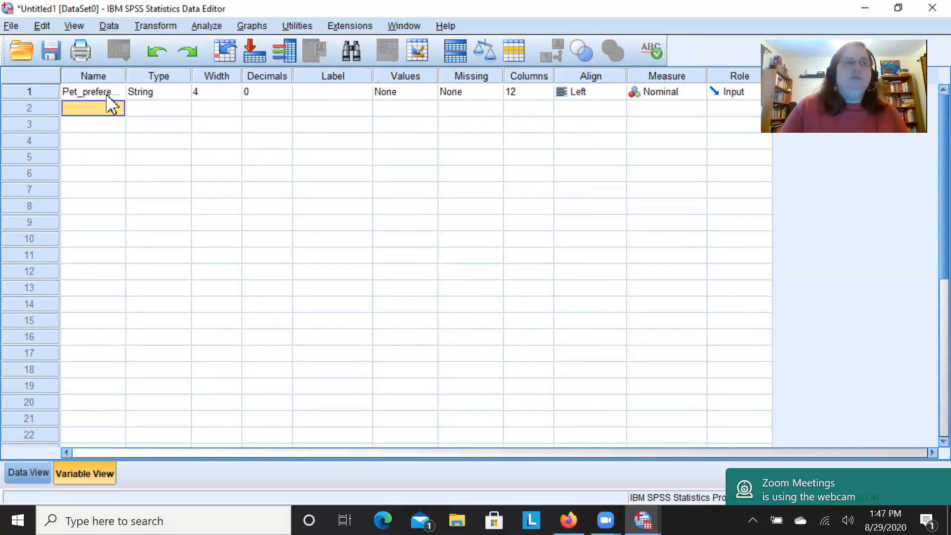
left_click_drag(128, 74, 156, 76)
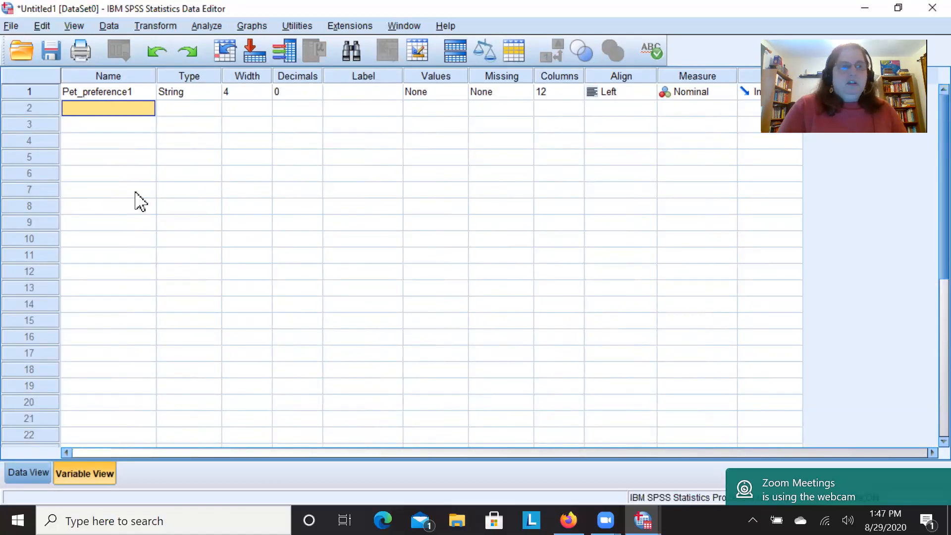
Review the available variable types for Pet_preference1 without changing the type, and check its width, label and values fields.
left_click(191, 93)
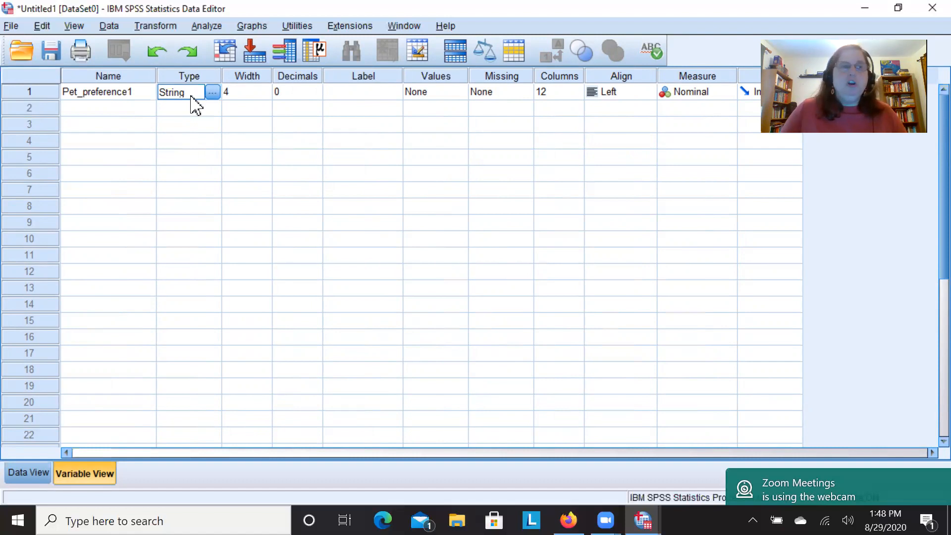
left_click(210, 93)
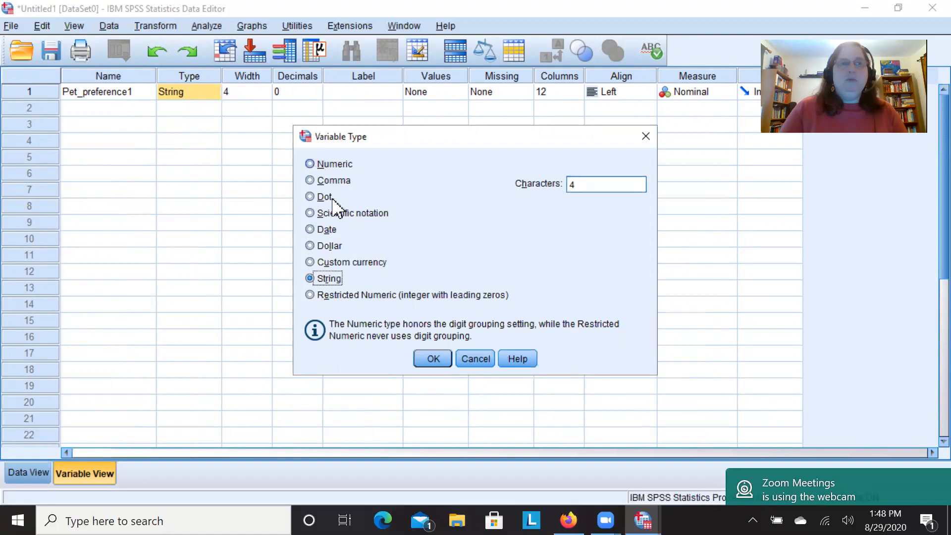
left_click(475, 360)
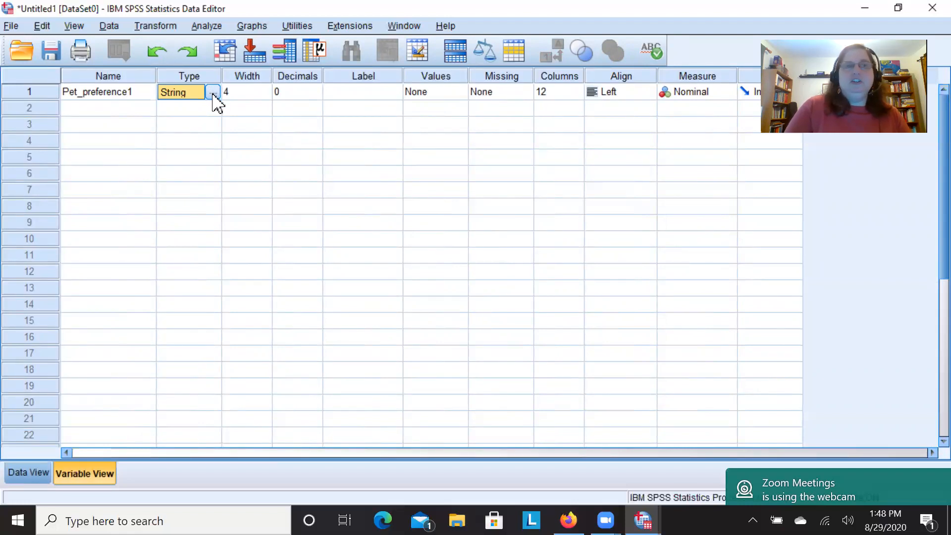
left_click(258, 92)
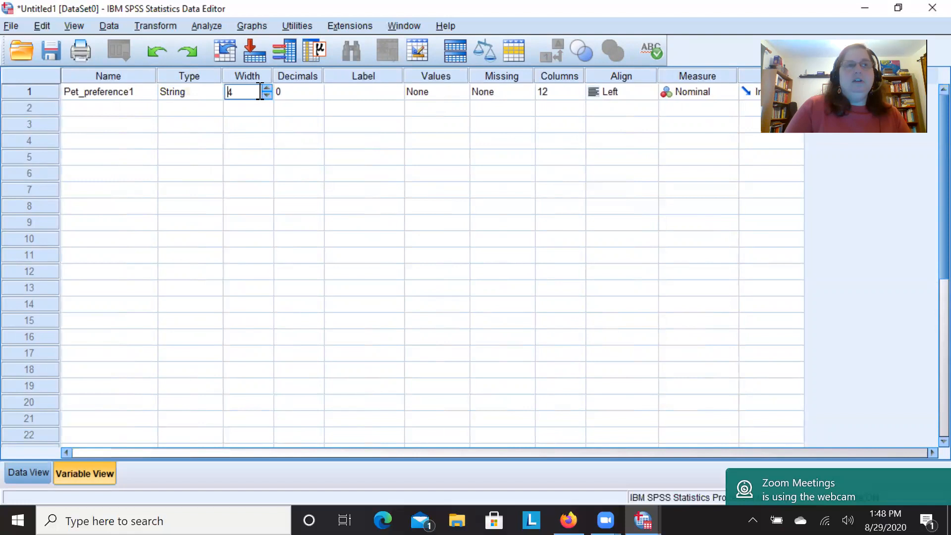
left_click(351, 93)
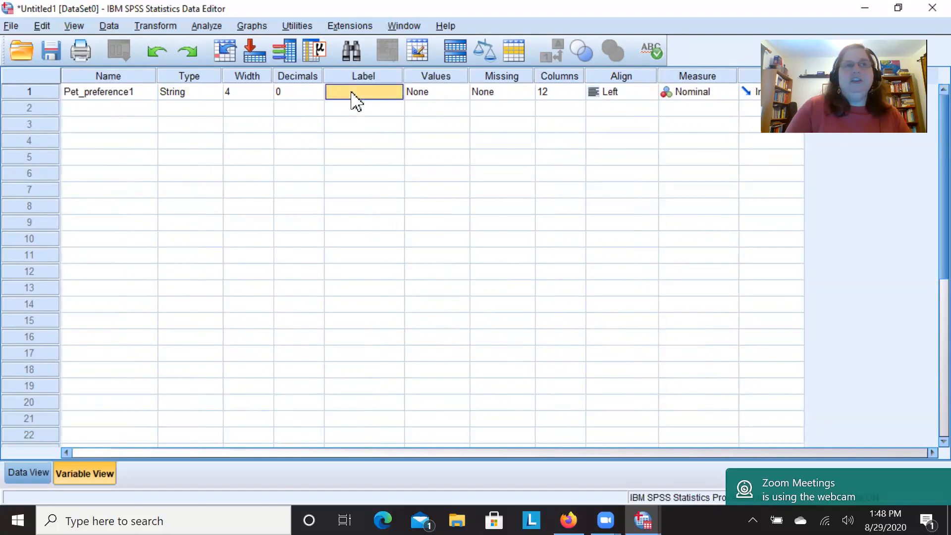
left_click(448, 95)
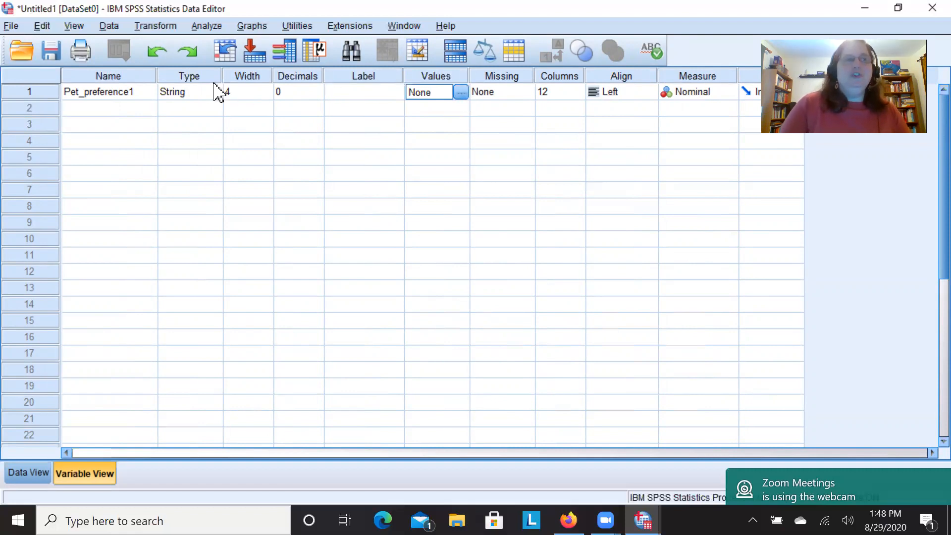
Set the width of the Pet_preference1 string variable to 8 characters.
left_click(195, 97)
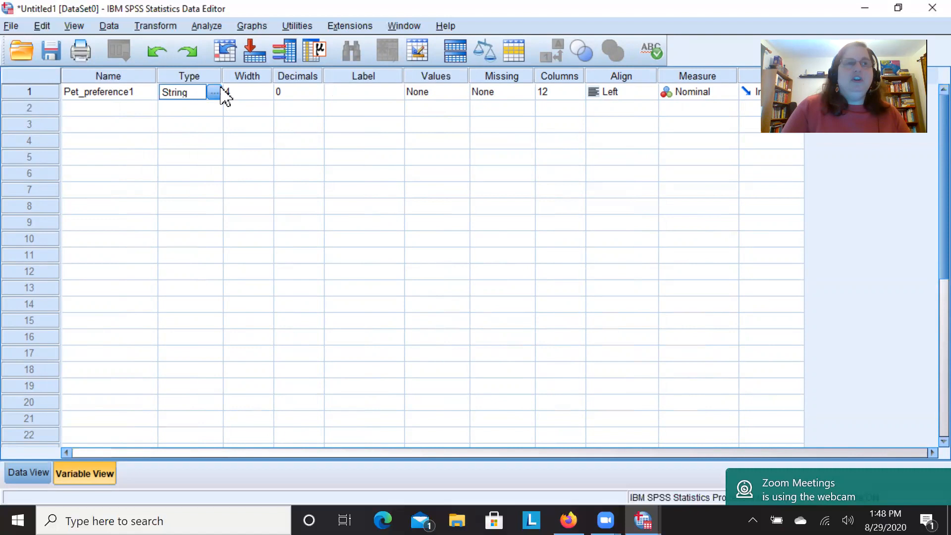
left_click(247, 92)
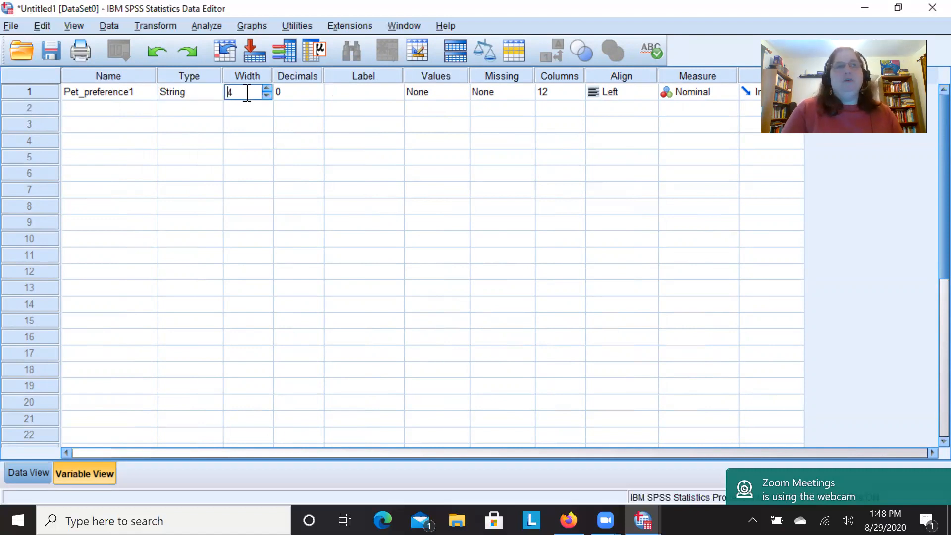
left_click_drag(246, 93, 223, 97)
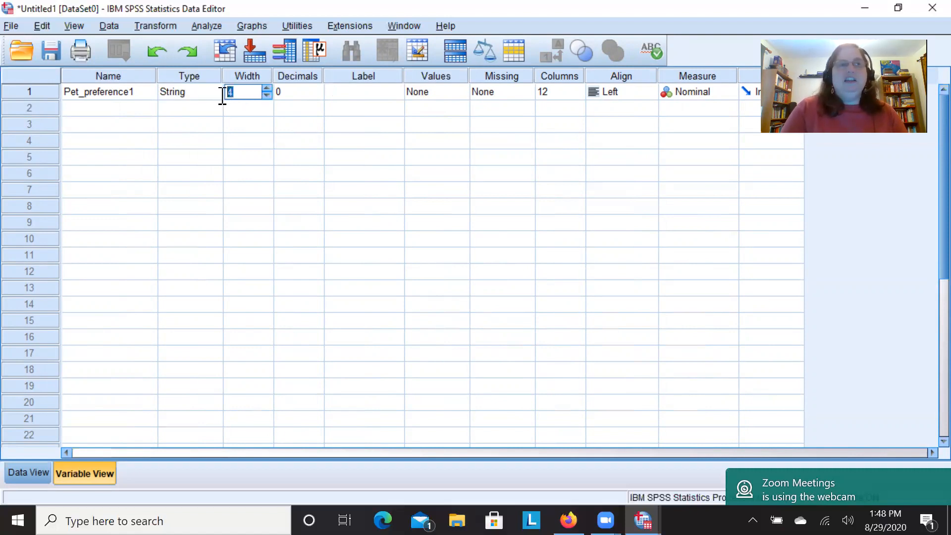
type("8")
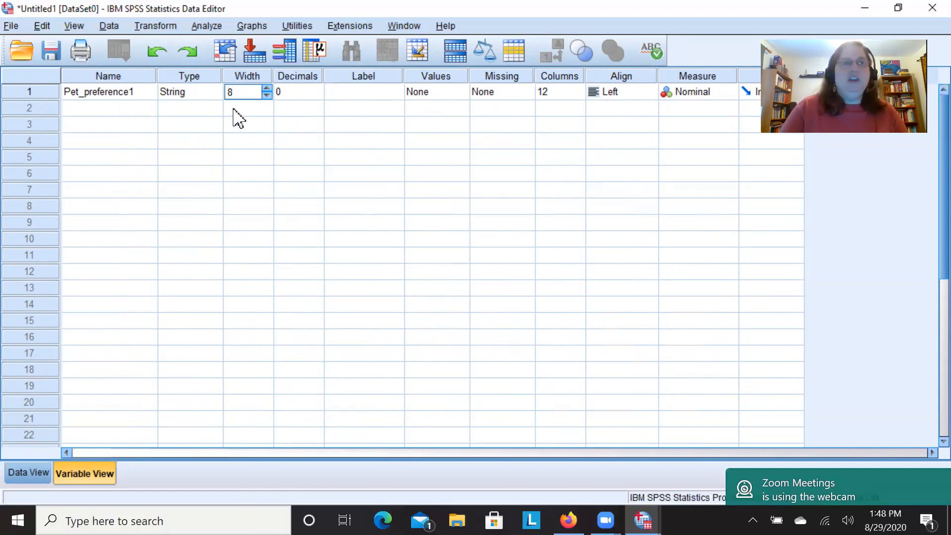
left_click(234, 110)
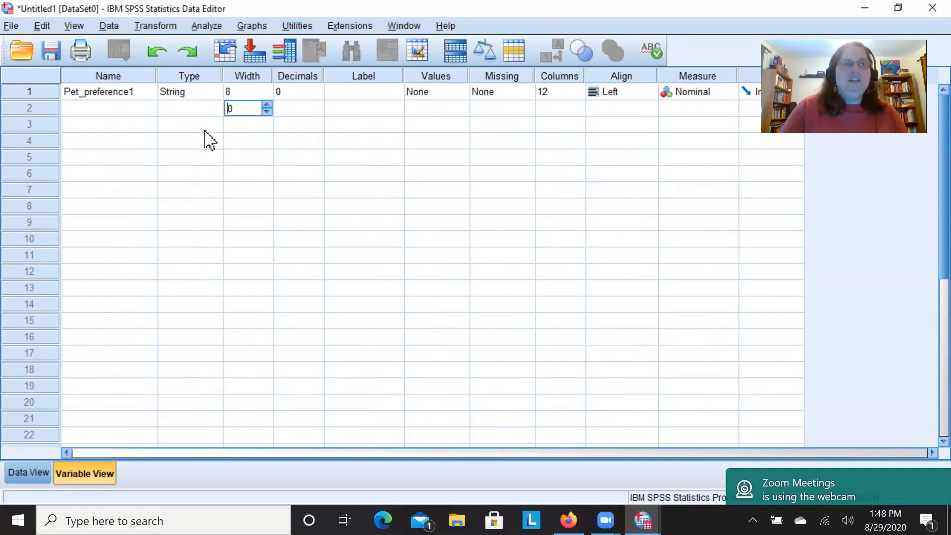
left_click(85, 95)
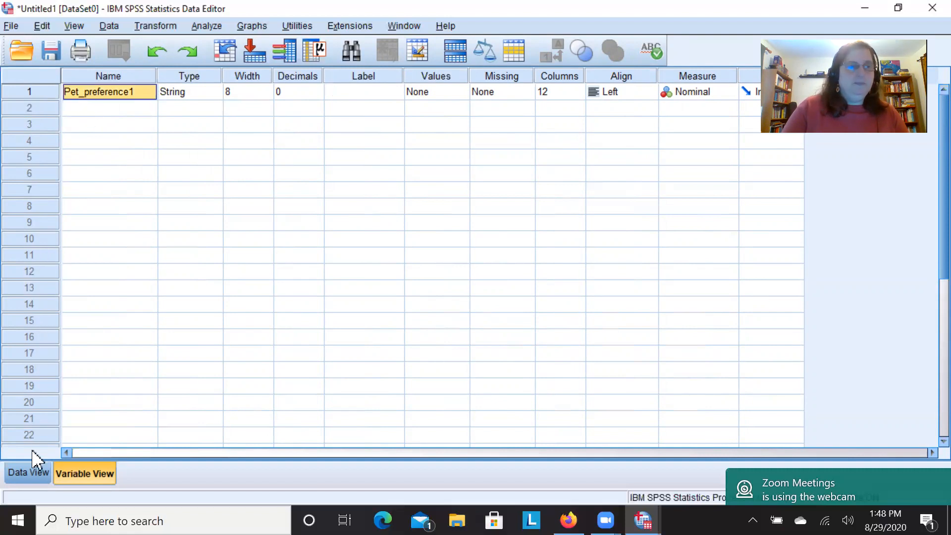
Return to the data and complete the row 3 entry of Pet_preference1 as turtle.
left_click(33, 474)
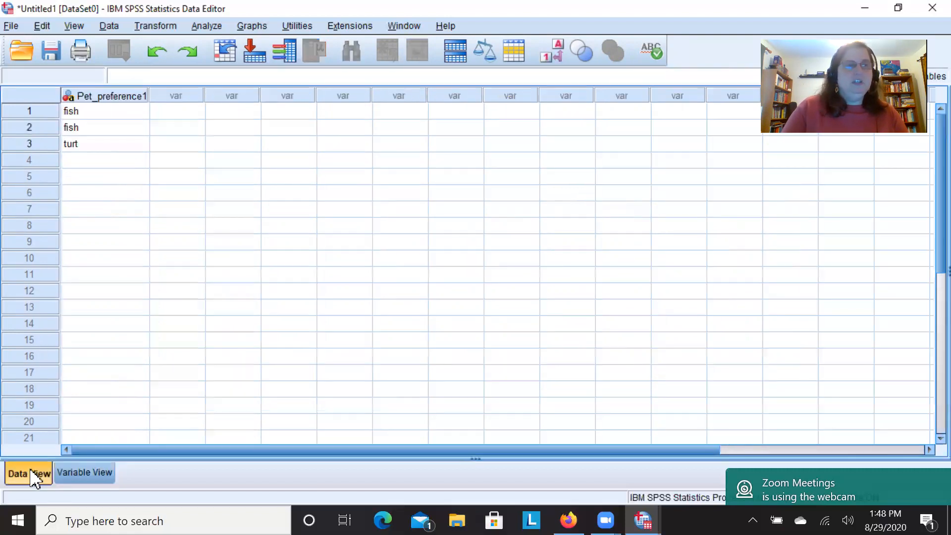
left_click(109, 147)
double_click(111, 148)
type("le")
left_click(110, 145)
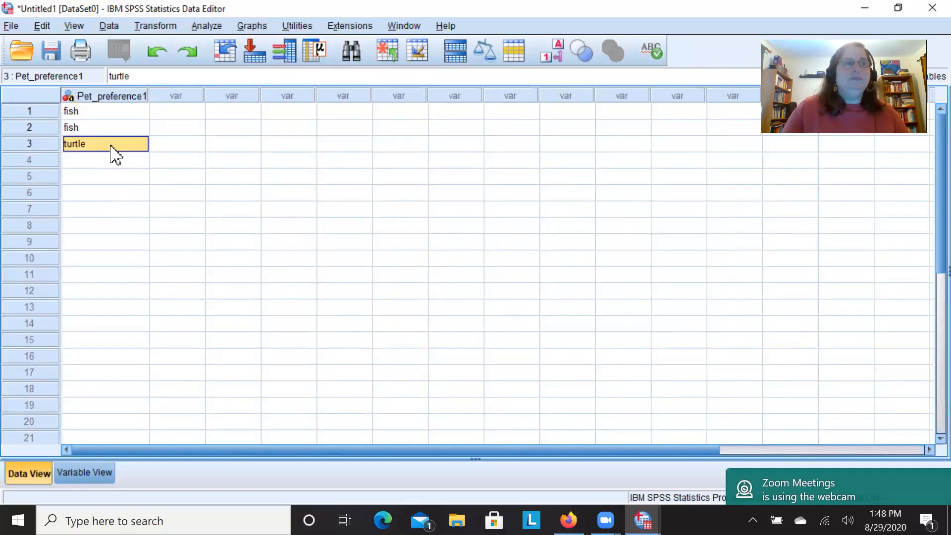
Enter turtle for Pet_preference1 in row 4.
key("Down")
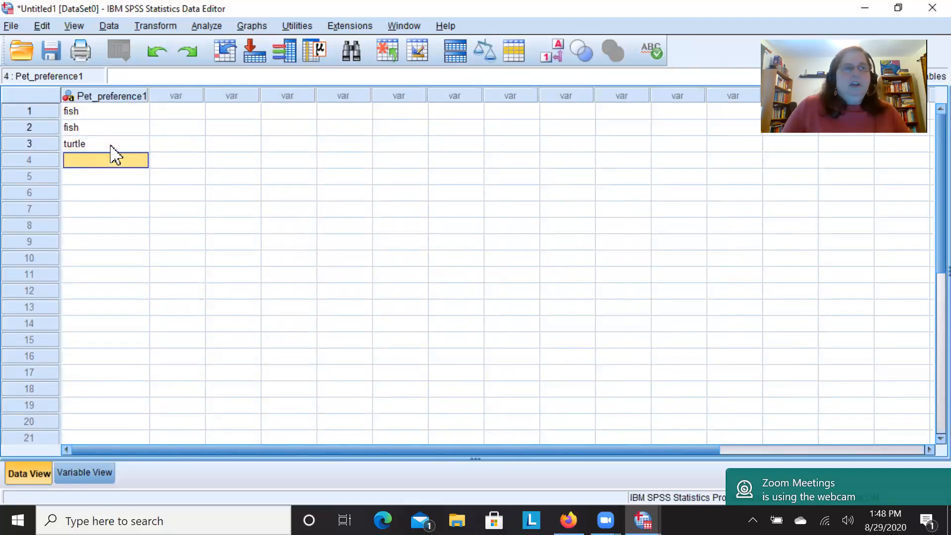
type("tu")
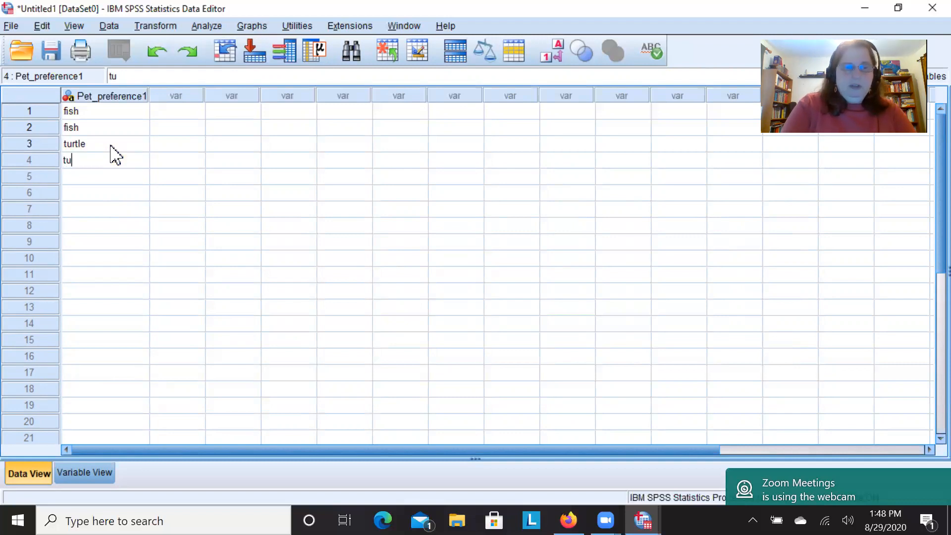
type("rtle22")
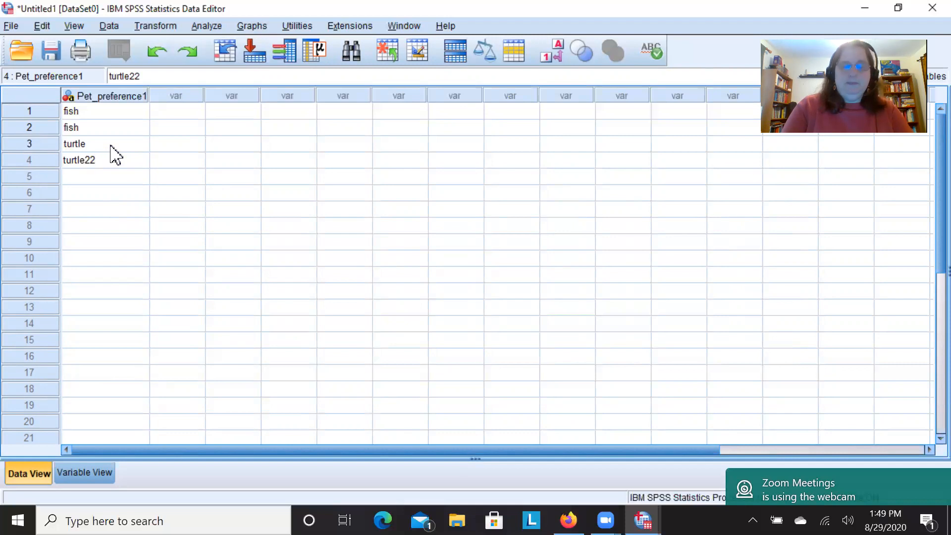
key("BackSpace")
key("BackSpace")
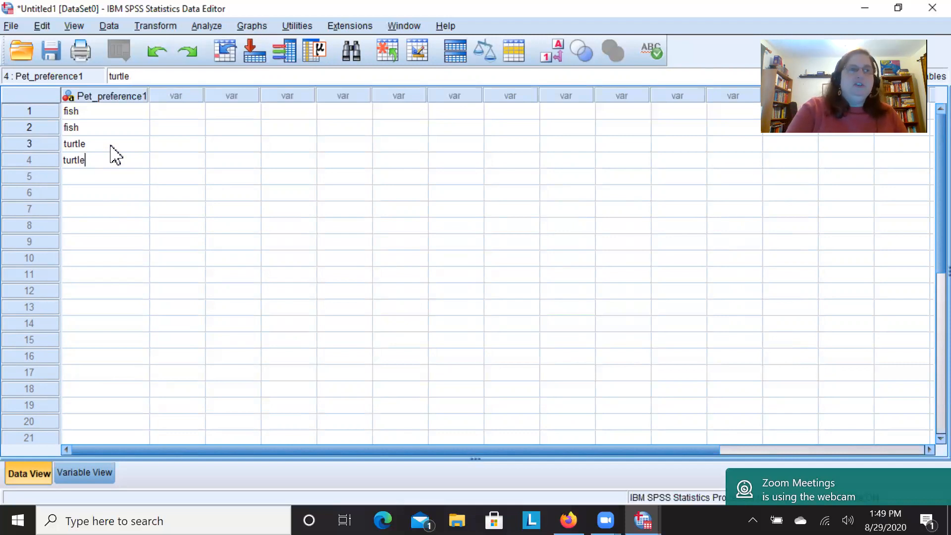
key("Return")
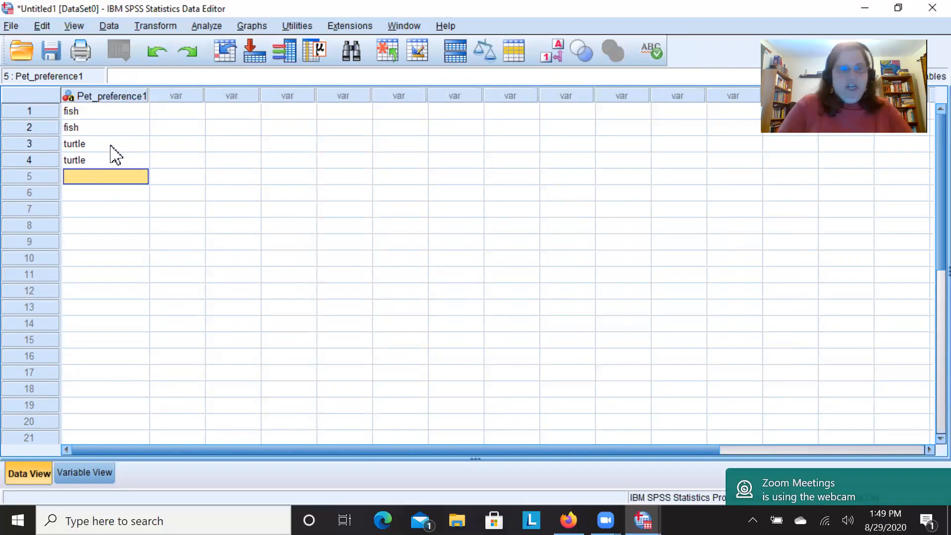
Enter the differently capitalized spellings FISH, Fish and FISh for Pet_preference1 in rows 5 to 7.
type("FISH")
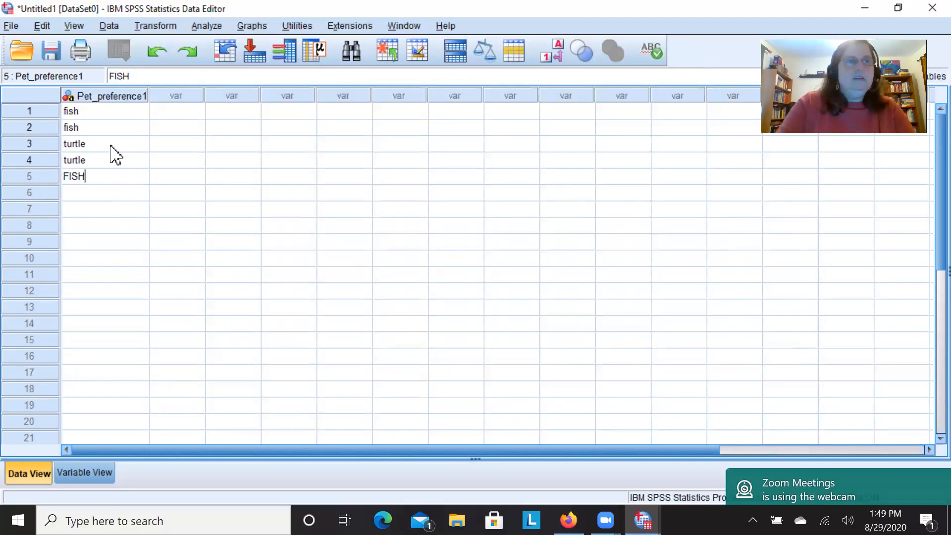
key("Return")
type("Fish")
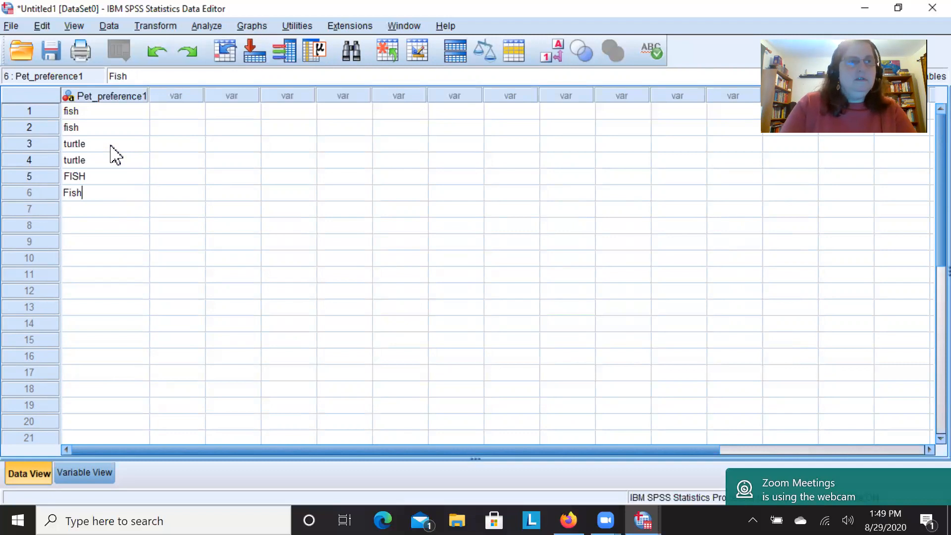
key("Return")
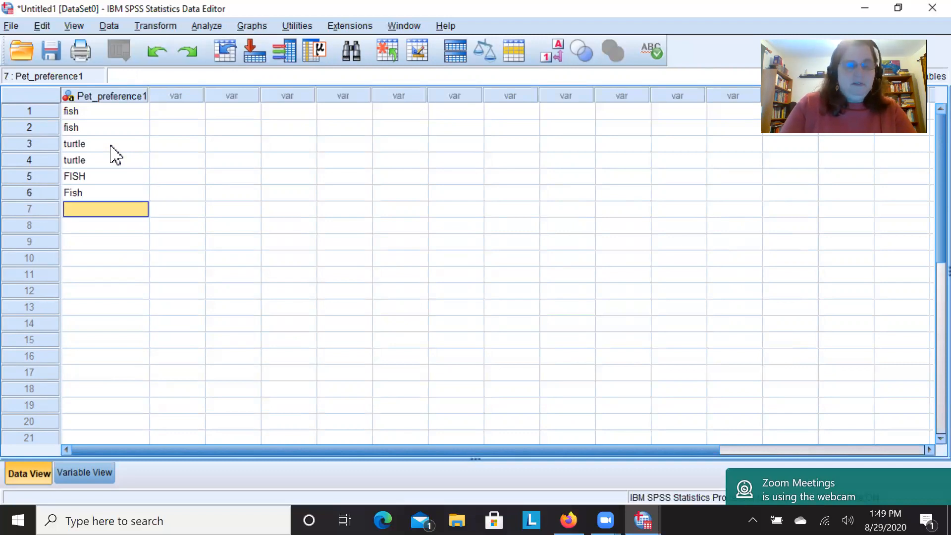
type("FI")
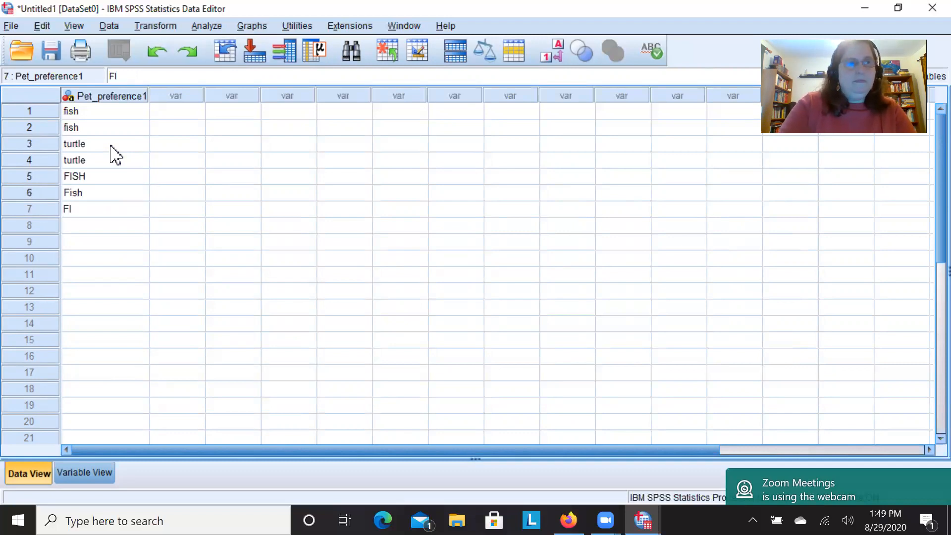
type("Sh")
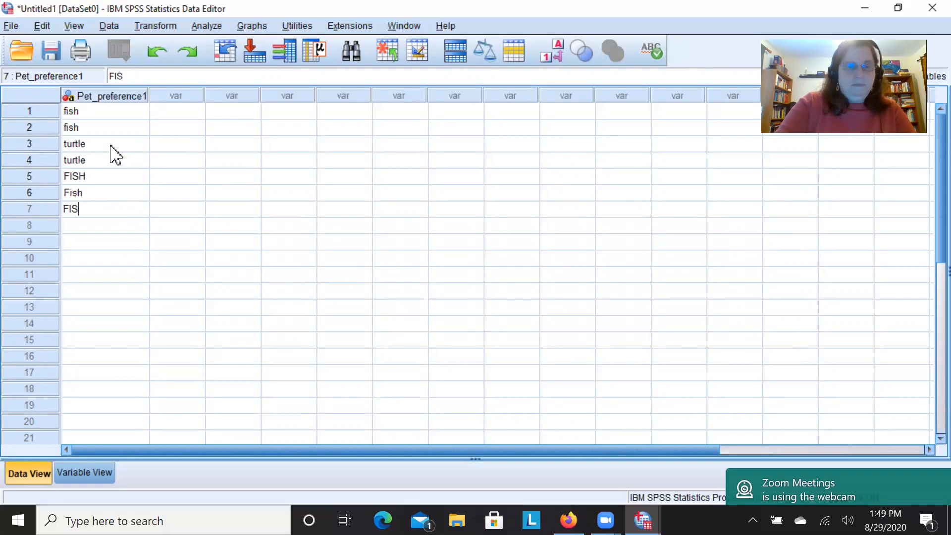
key("Return")
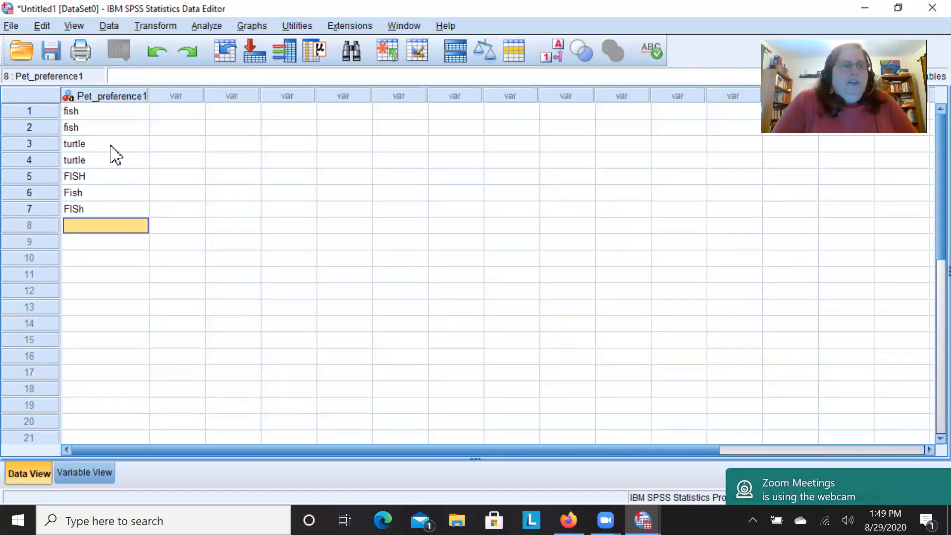
Examine the Pet_preference1 entries one by one, comparing the capitalization of the fish spellings in rows 5 to 7 with the rows above.
left_click(90, 165)
key("Down")
key("Down")
key("Down")
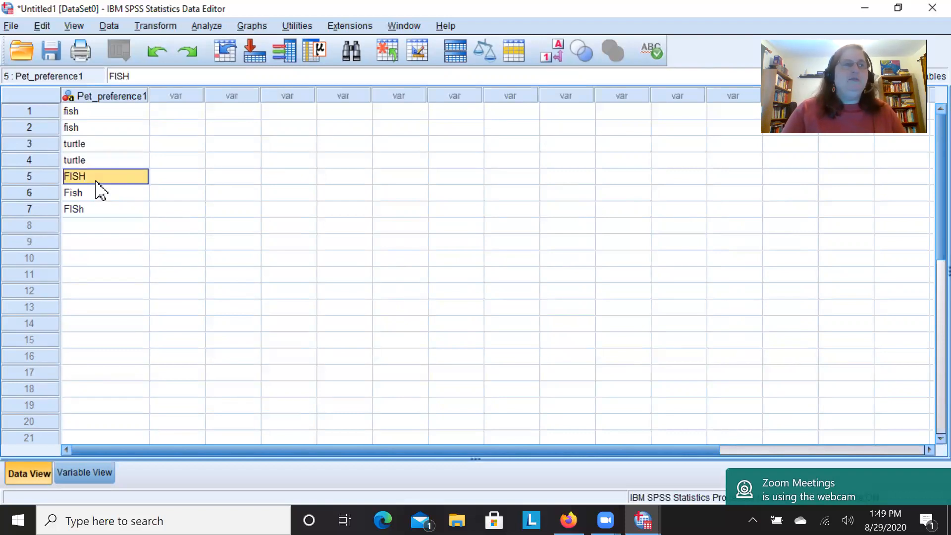
key("Up")
key("Up")
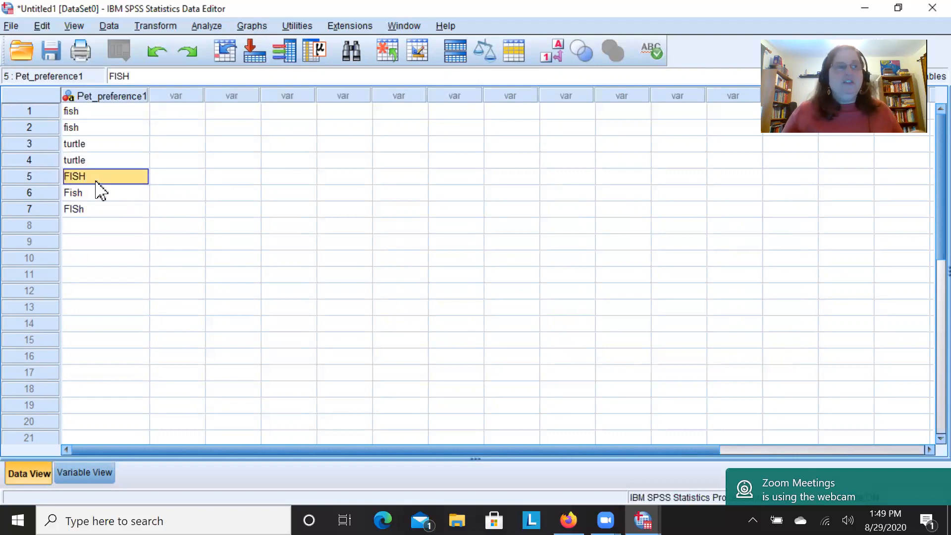
key("Up")
key("Up")
key("Up")
key("Up")
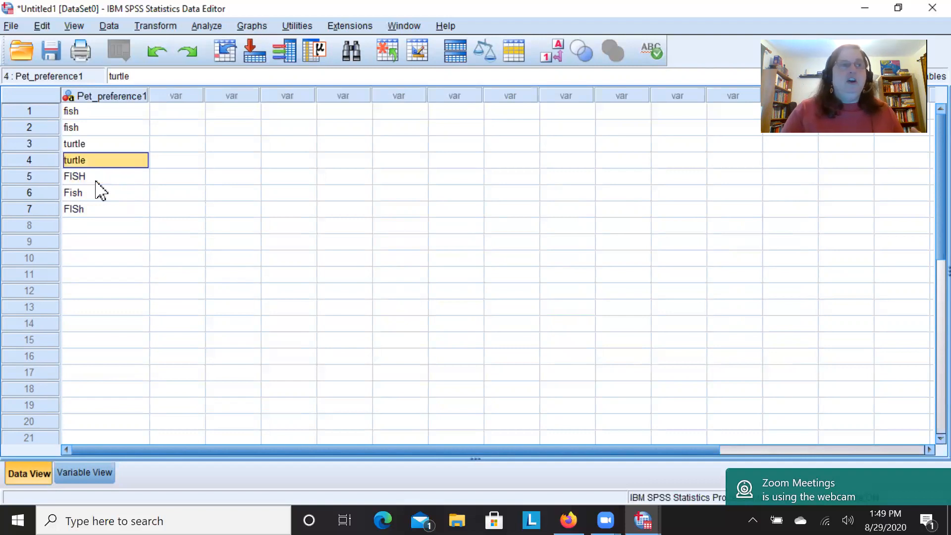
key("Down")
key("Down")
key("Down")
key("Down")
key("Down")
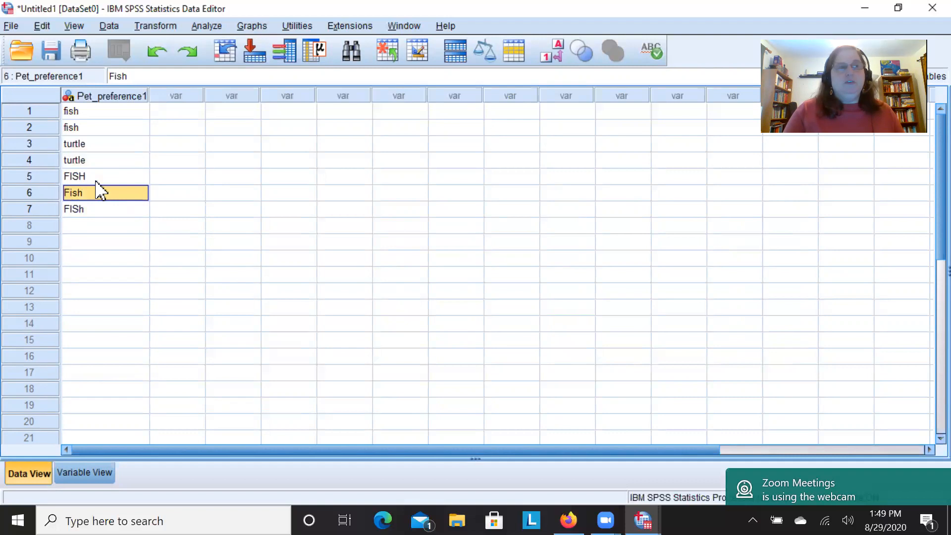
key("Down")
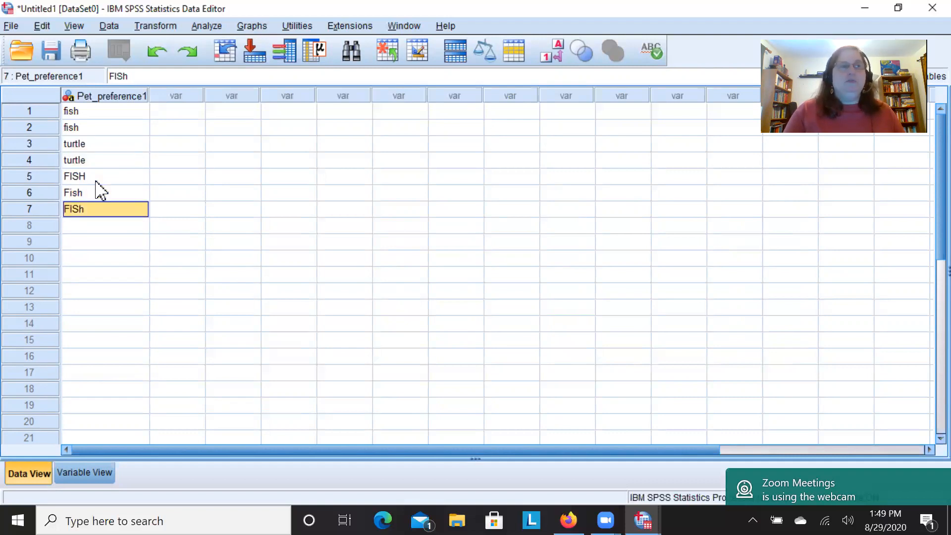
key("Up")
key("ctrl+Up")
key("Down")
key("Down")
key("Down")
key("Down")
key("Down")
key("Down")
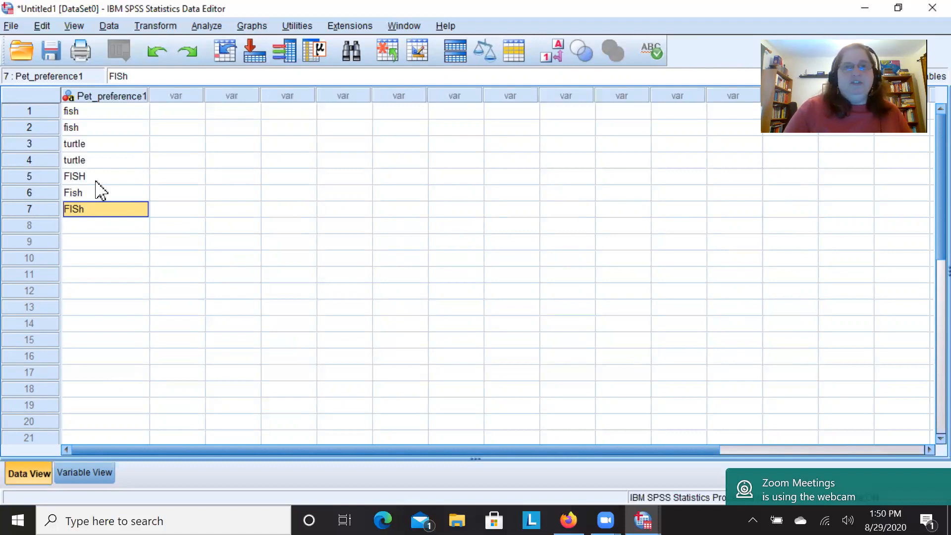
Delete all the text entries of Pet_preference1 in rows 1 to 7.
key("Up")
key("Up")
key("Up")
key("Up")
key("Up")
key("Up")
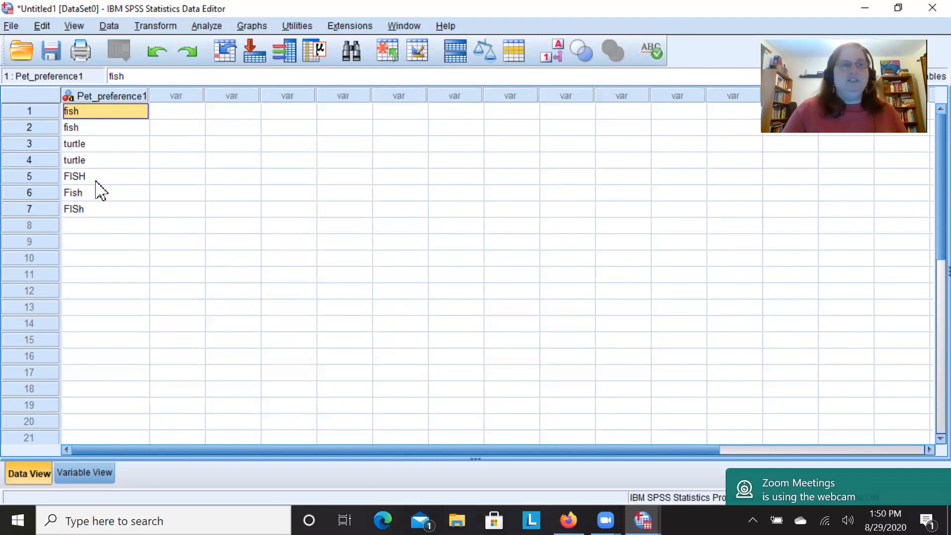
key("shift+Down")
key("shift+Down")
key("shift+Down")
key("shift+Down")
key("shift+Down")
key("shift+Down")
key("shift+Down")
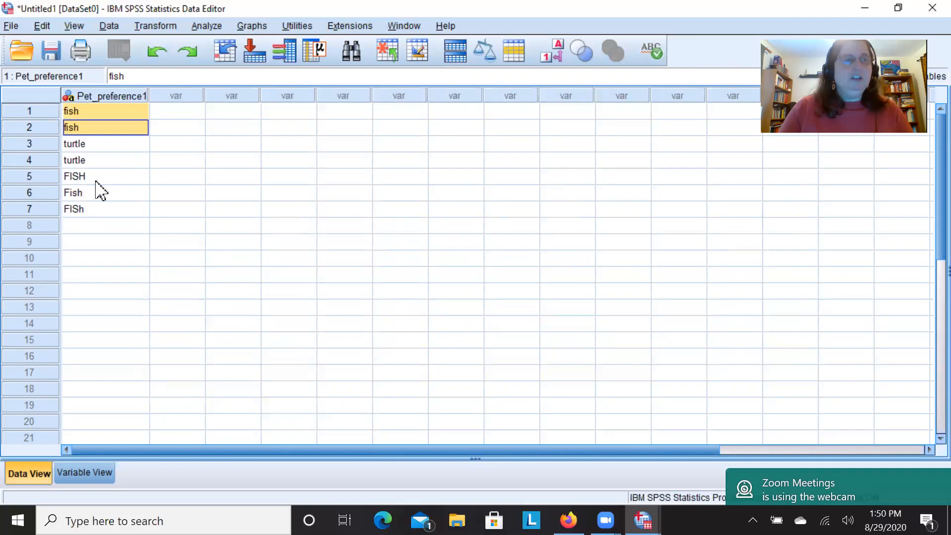
key("shift+Up")
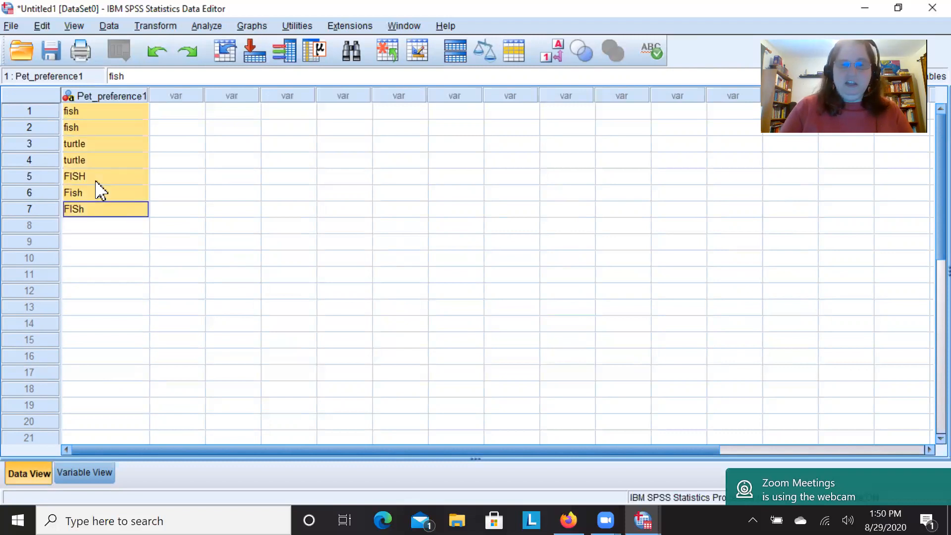
key("Delete")
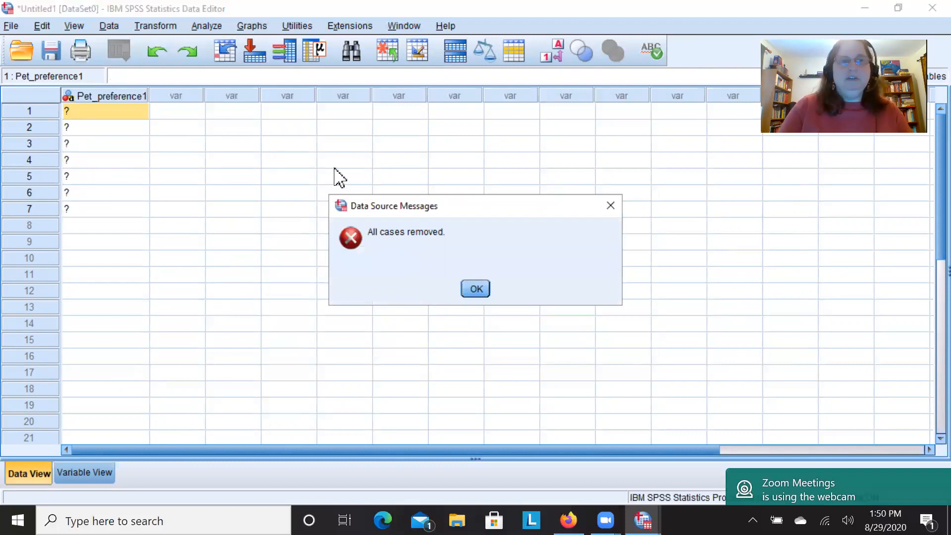
left_click(467, 292)
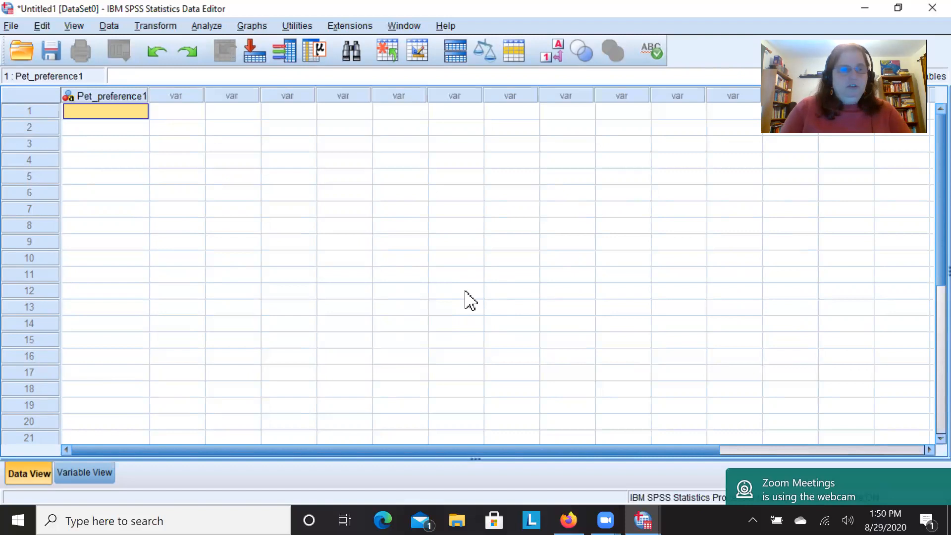
Enter the numeric codes 1, 1, 2, 1, 1, 1, 2, 2 for Pet_preference1 in rows 1 to 8 and return to row 1.
type("1")
key("Return")
type("1")
key("Return")
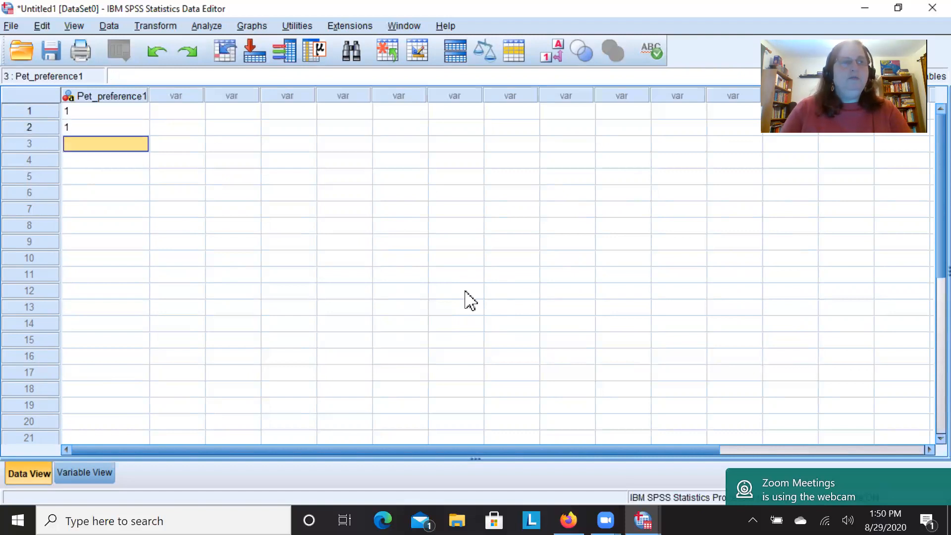
type("2")
key("Return")
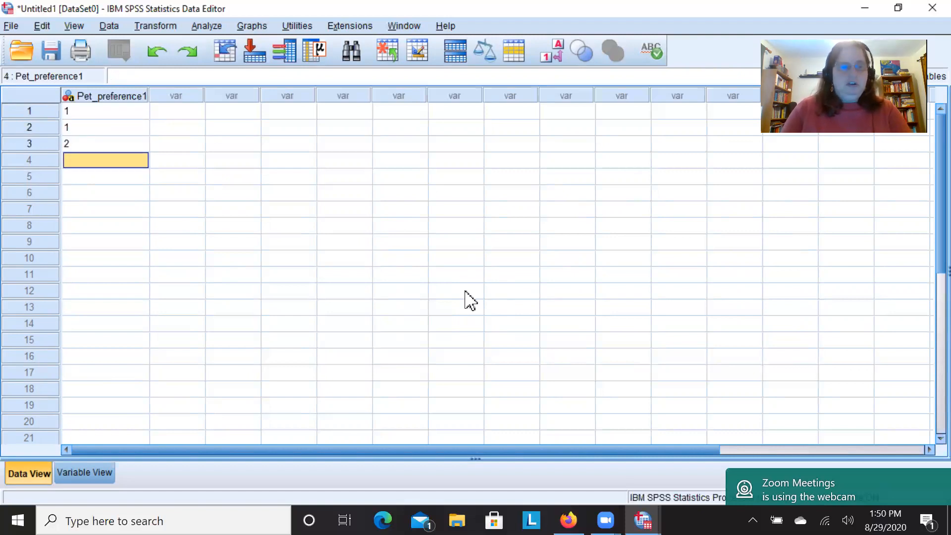
type("1")
key("Return")
type("1")
key("Return")
type("1")
key("Return")
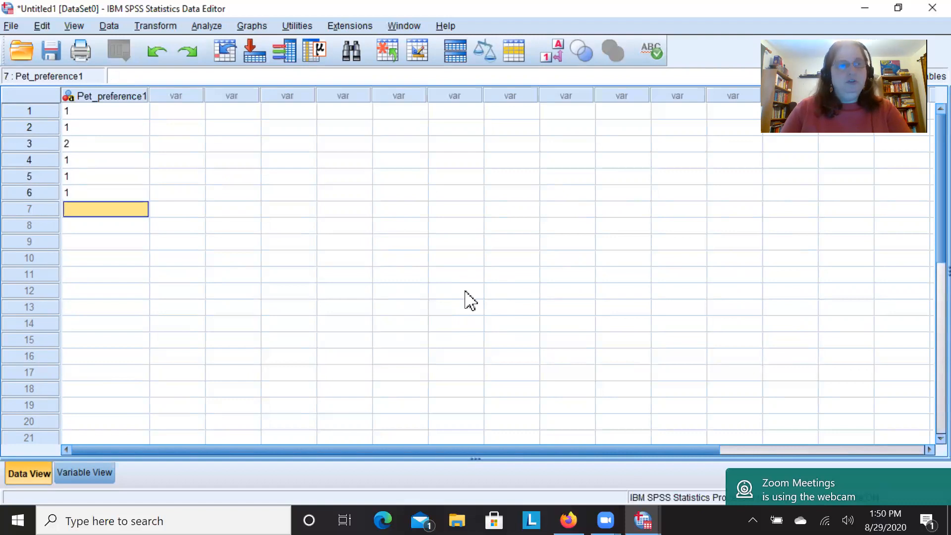
type("2")
key("Return")
type("2")
key("Return")
key("Up")
key("Up")
key("Up")
key("Up")
key("Up")
key("Up")
key("Up")
key("Up")
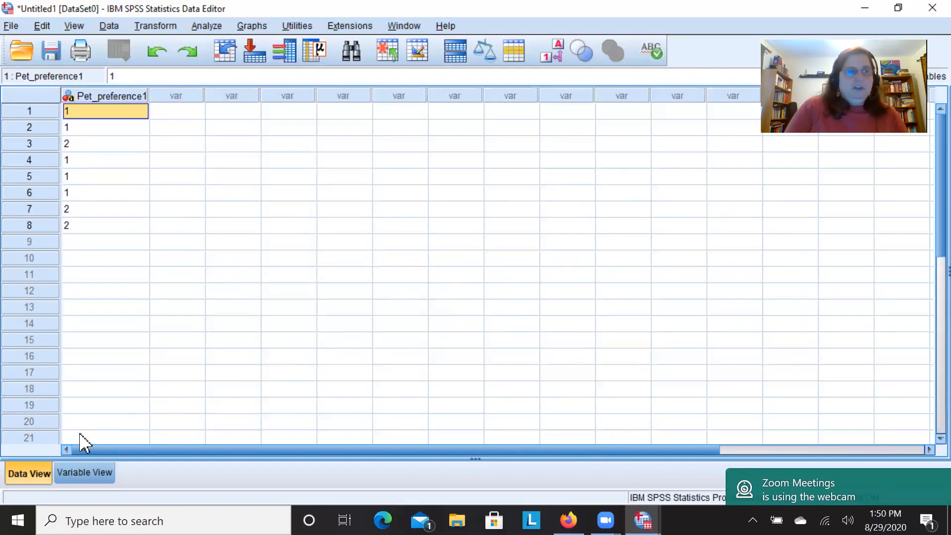
Change the variable type of Pet_preference1 from String to Numeric in the variable definitions.
left_click(93, 478)
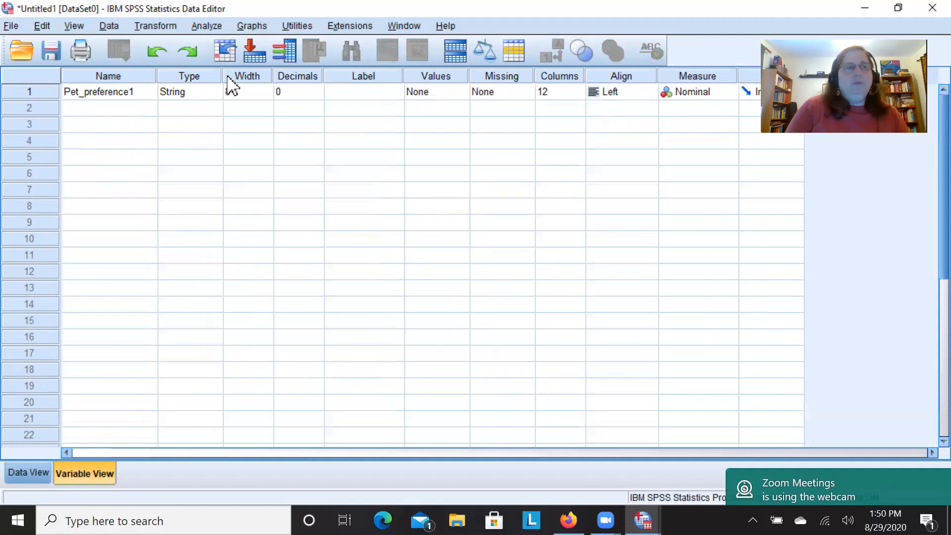
left_click(217, 93)
left_click(218, 93)
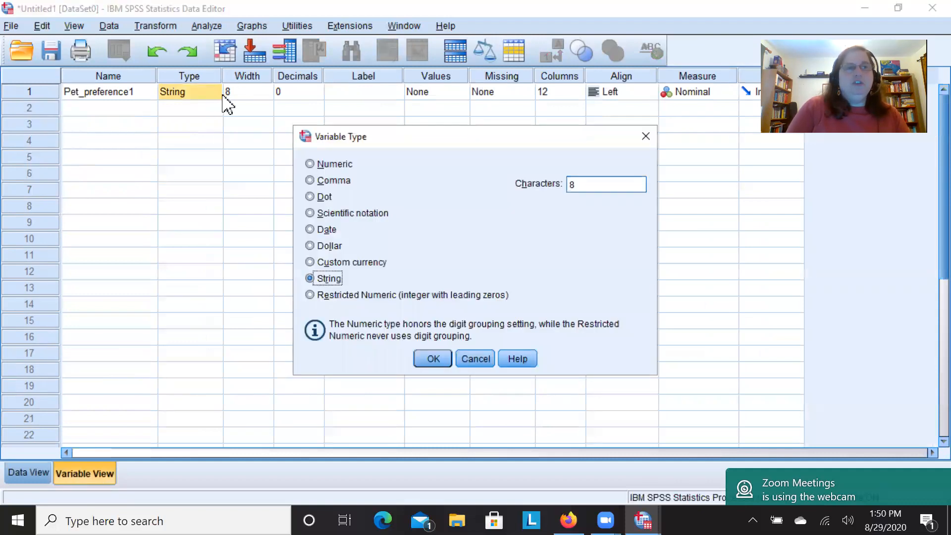
left_click(310, 164)
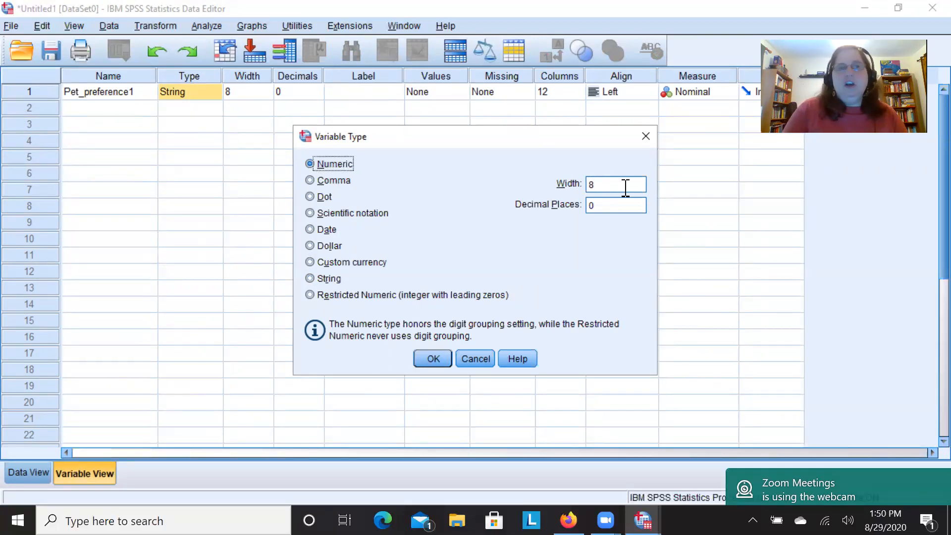
left_click(428, 359)
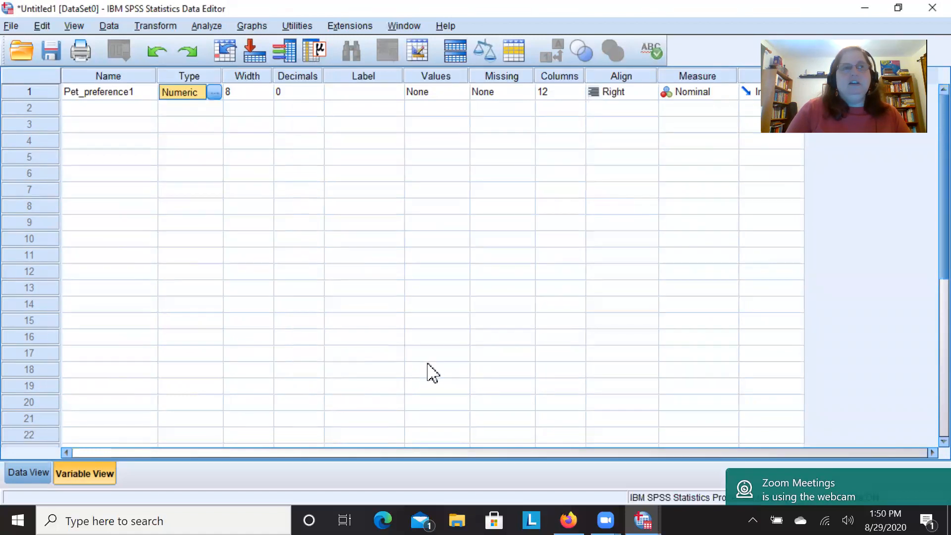
Enter the label "This is people's preference %^&*" for the variable Pet_preference1.
left_click(358, 90)
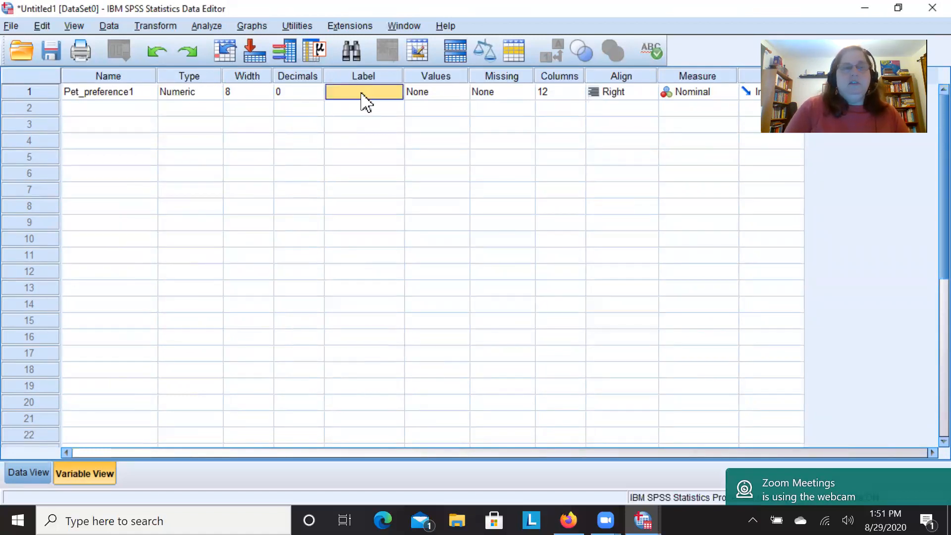
type("Th")
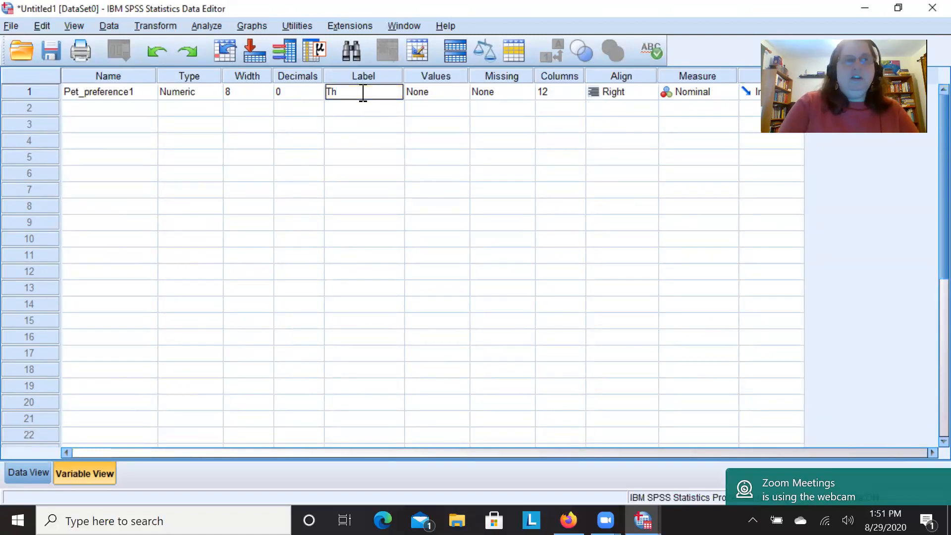
type("is is")
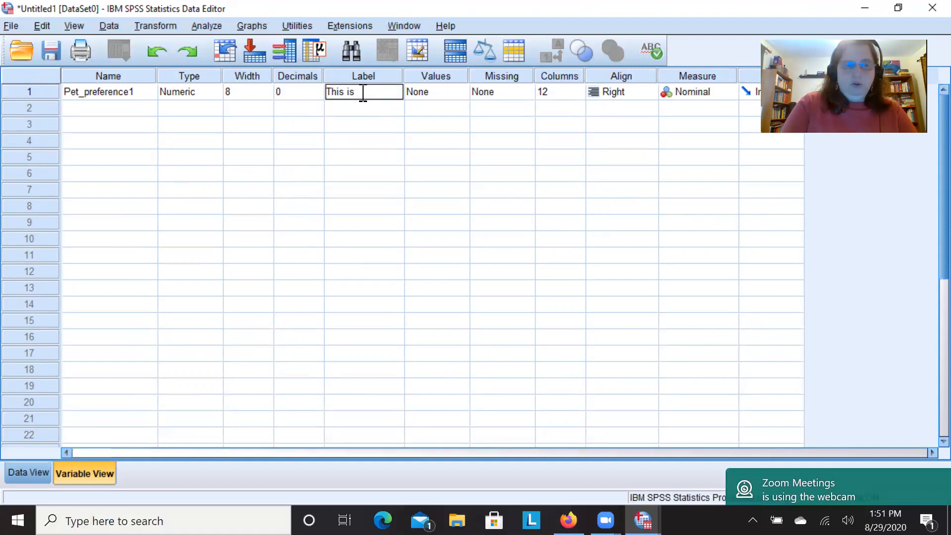
type(" pe")
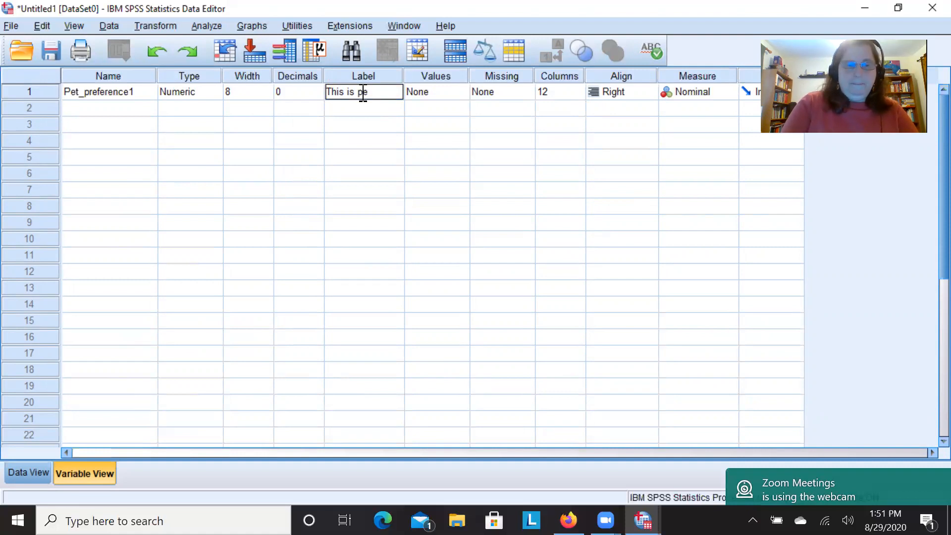
type("ople's")
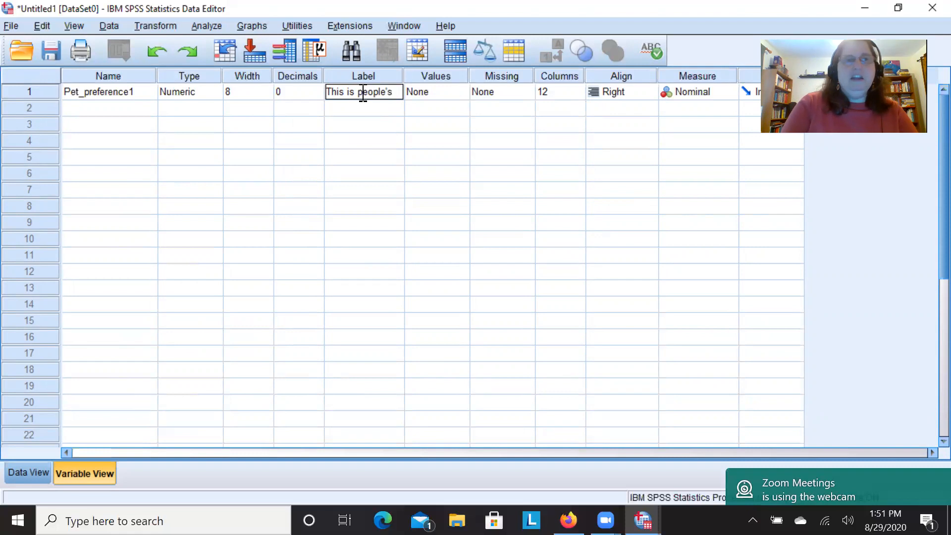
type(" pre")
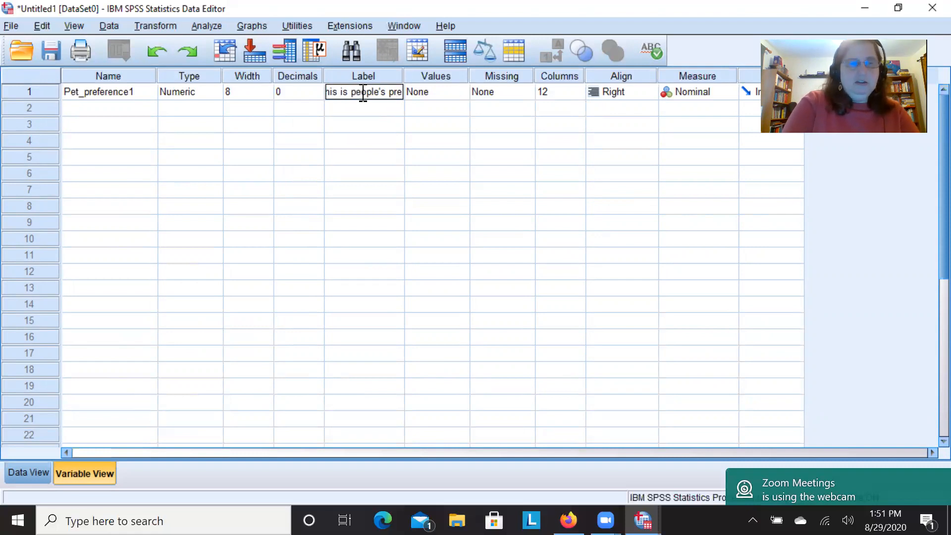
type("feremce")
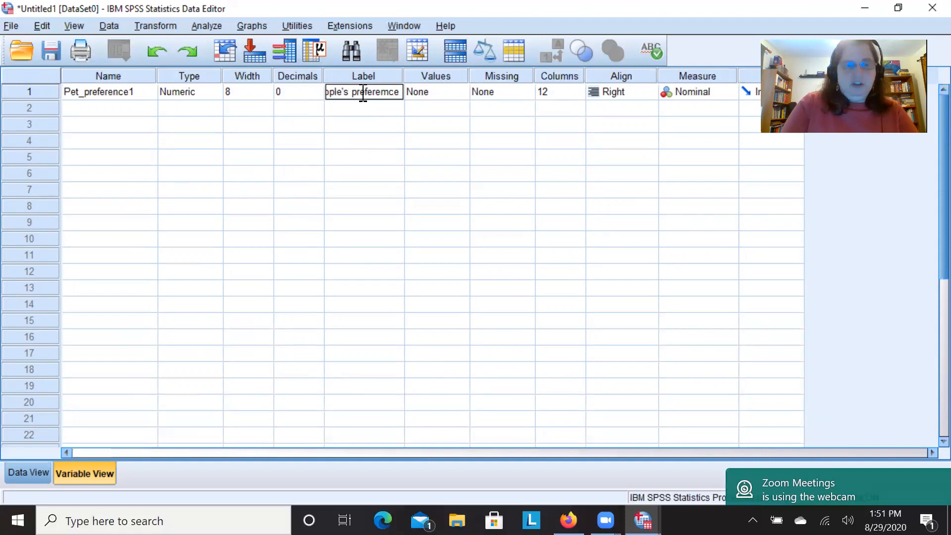
key("BackSpace")
key("BackSpace")
key("BackSpace")
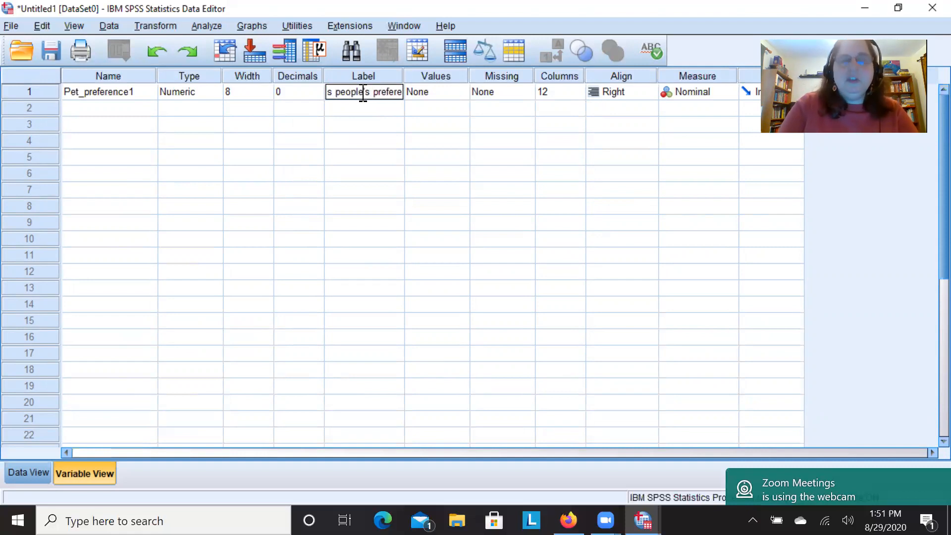
type("nce")
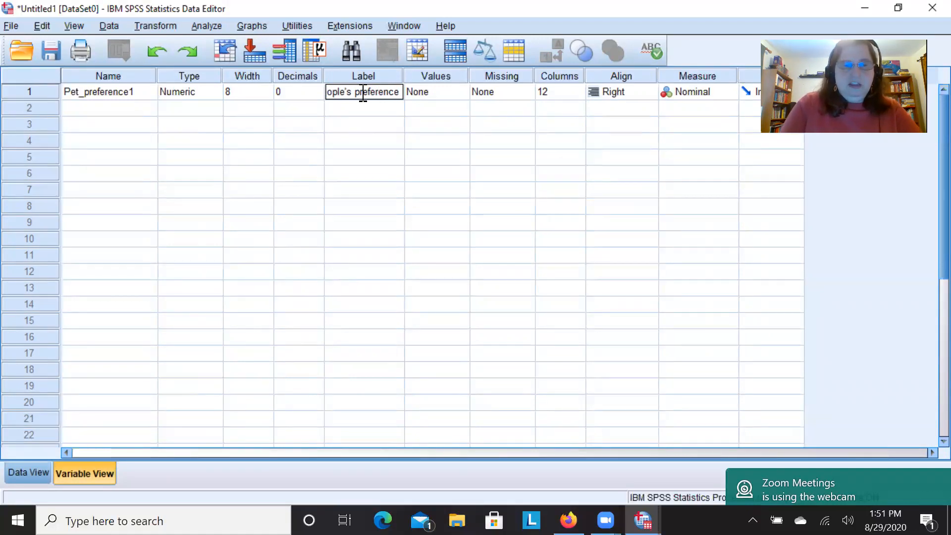
type(" %^&*$")
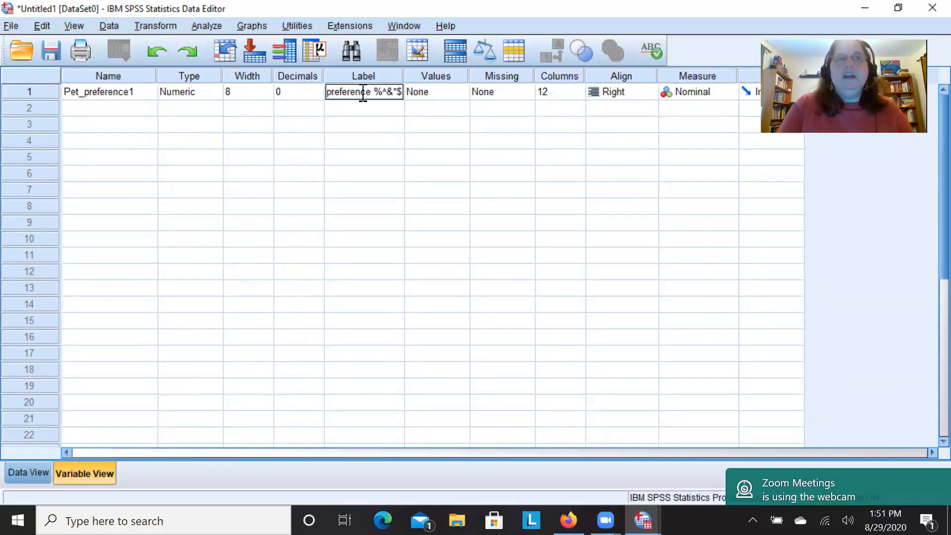
left_click(366, 105)
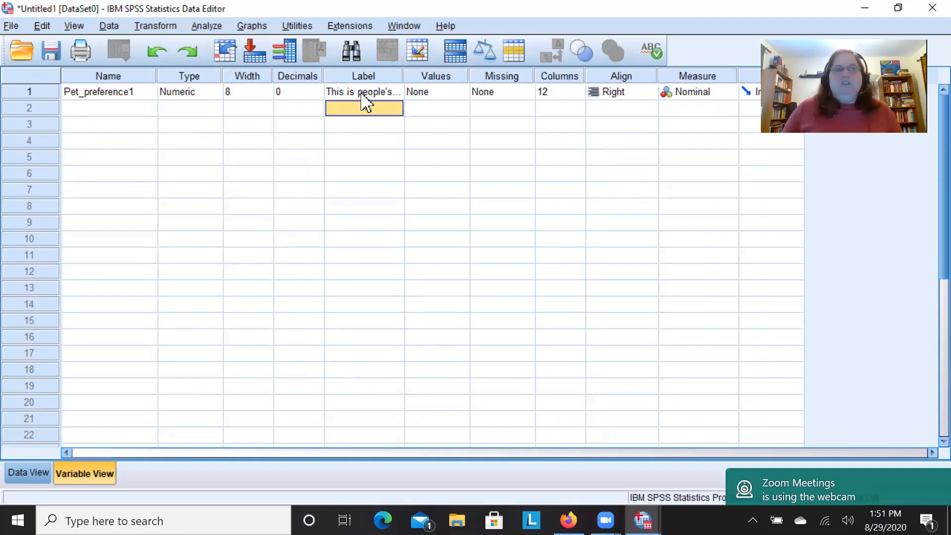
left_click(361, 93)
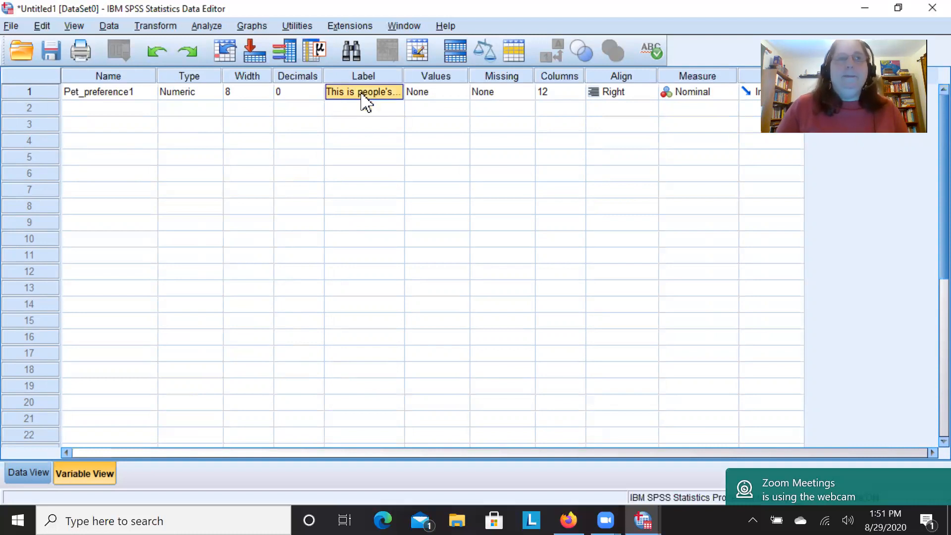
Add a value label for Pet_preference1 that defines code 1 as fish.
key("Tab")
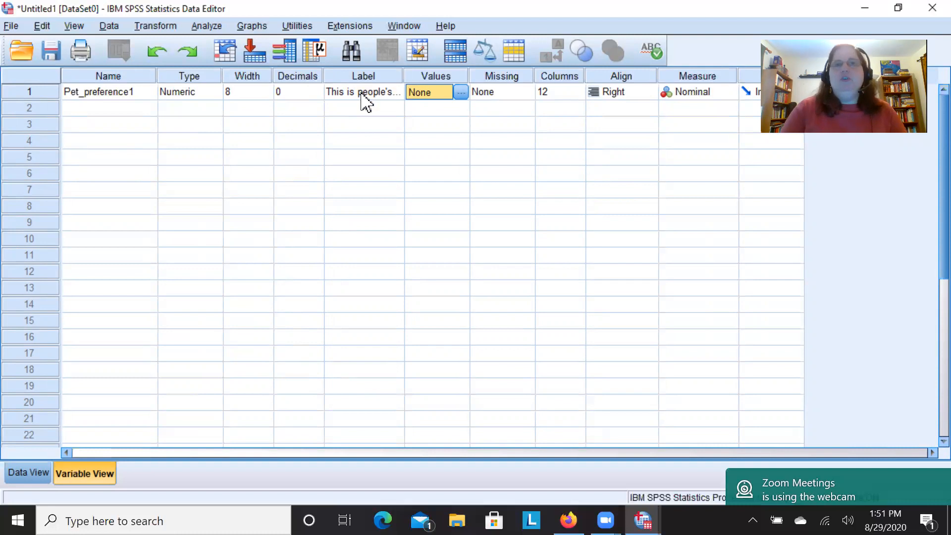
left_click(462, 92)
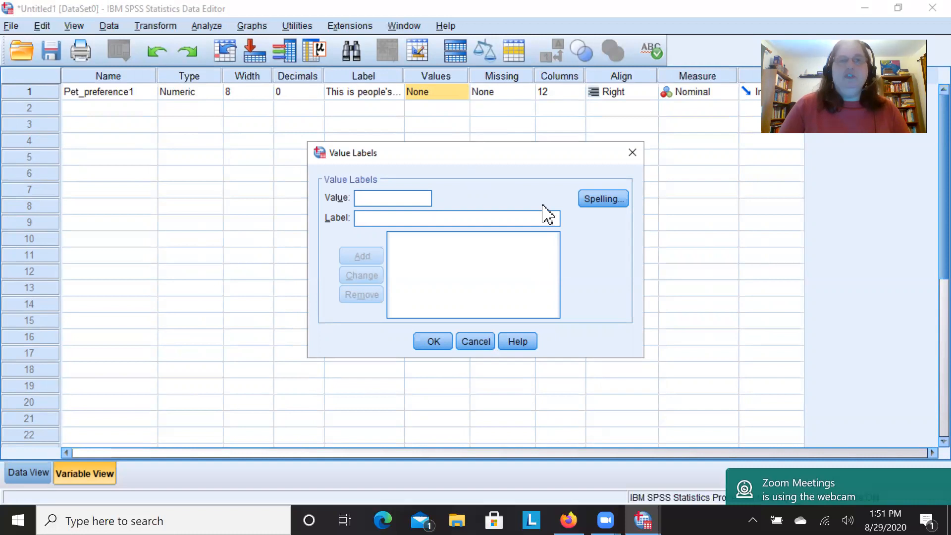
left_click(475, 343)
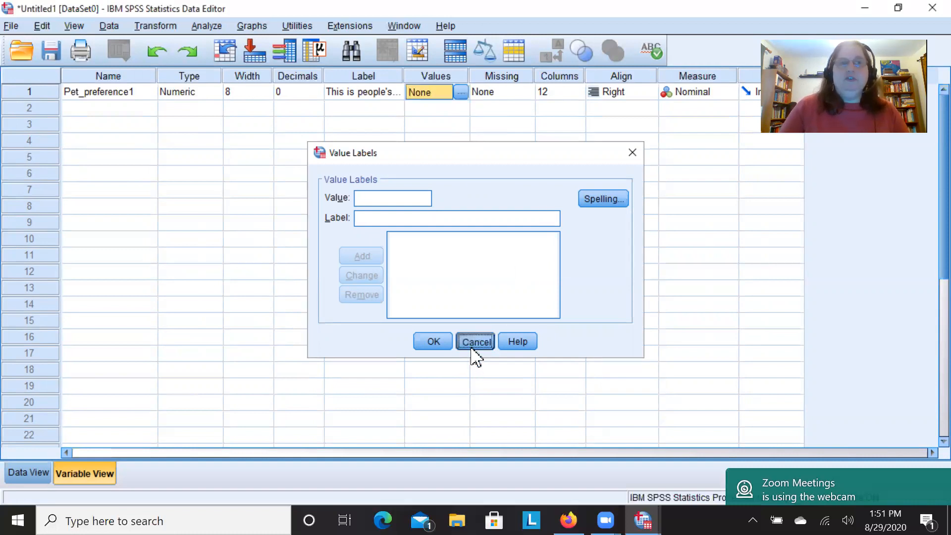
left_click(461, 93)
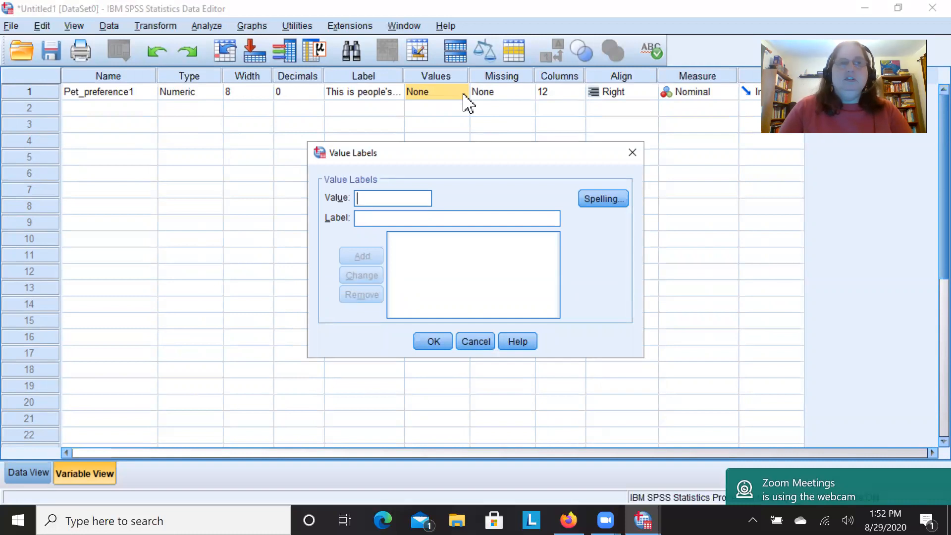
type("1")
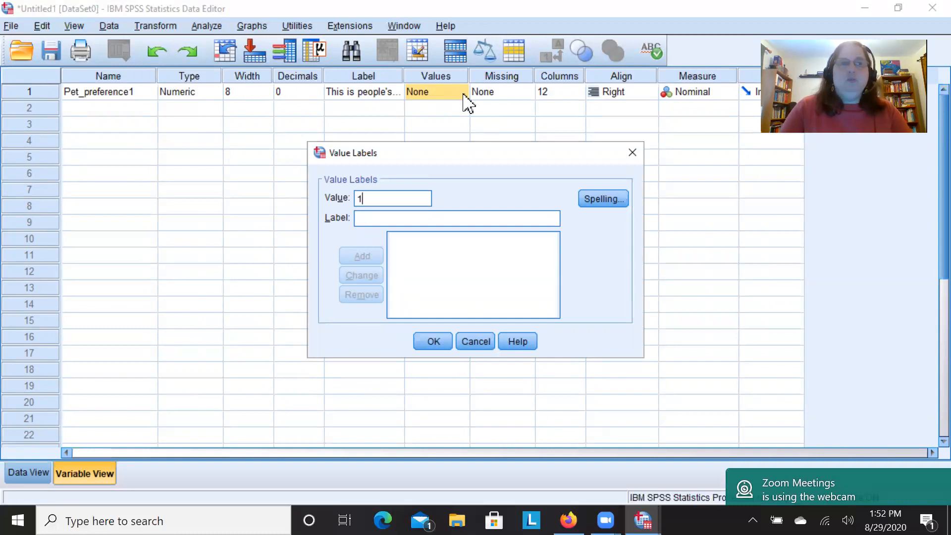
left_click(385, 219)
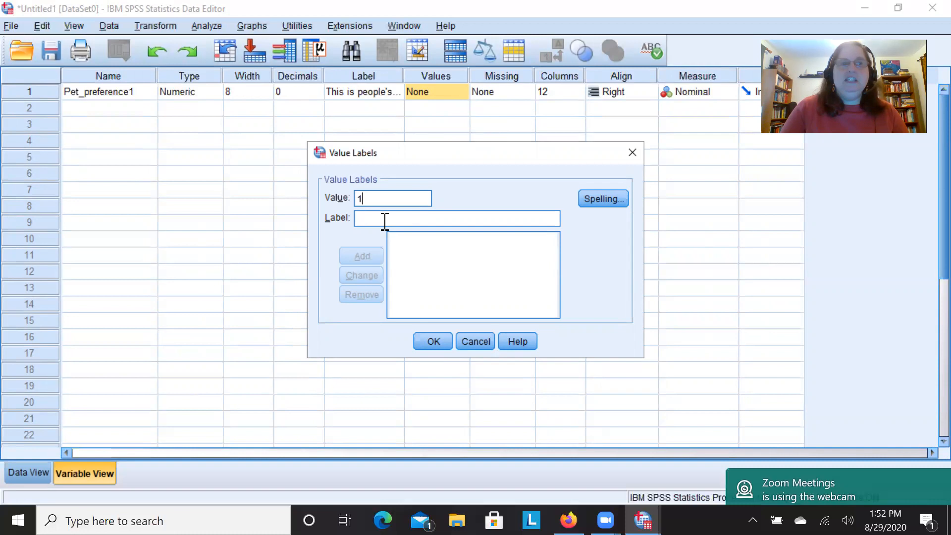
type("fish")
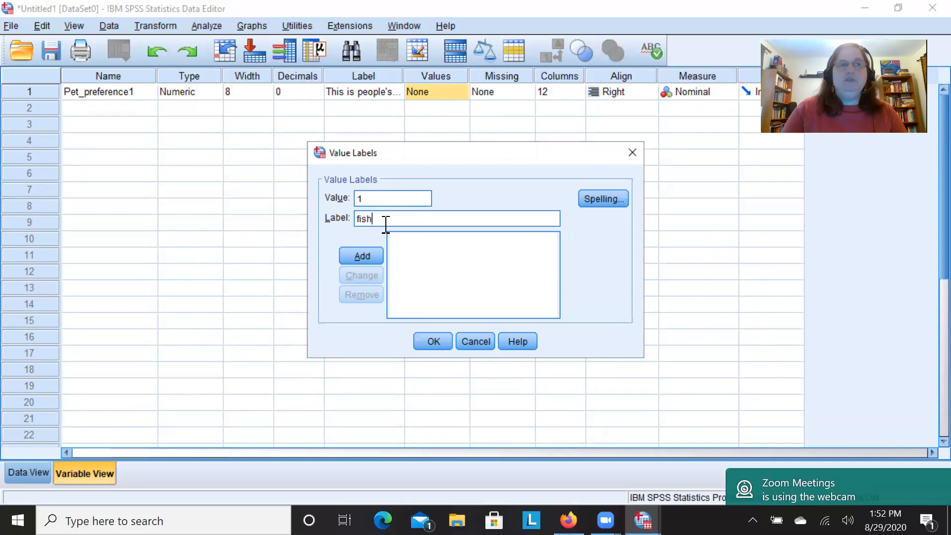
left_click(362, 262)
Add a second value label defining code 2 as turtle and apply the value labels to Pet_preference1.
left_click(366, 198)
type("2")
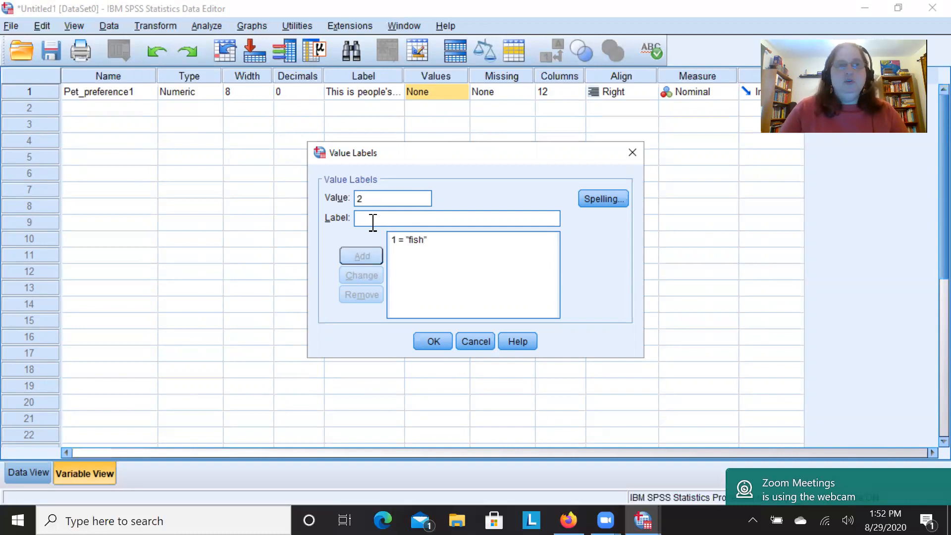
type("turtle")
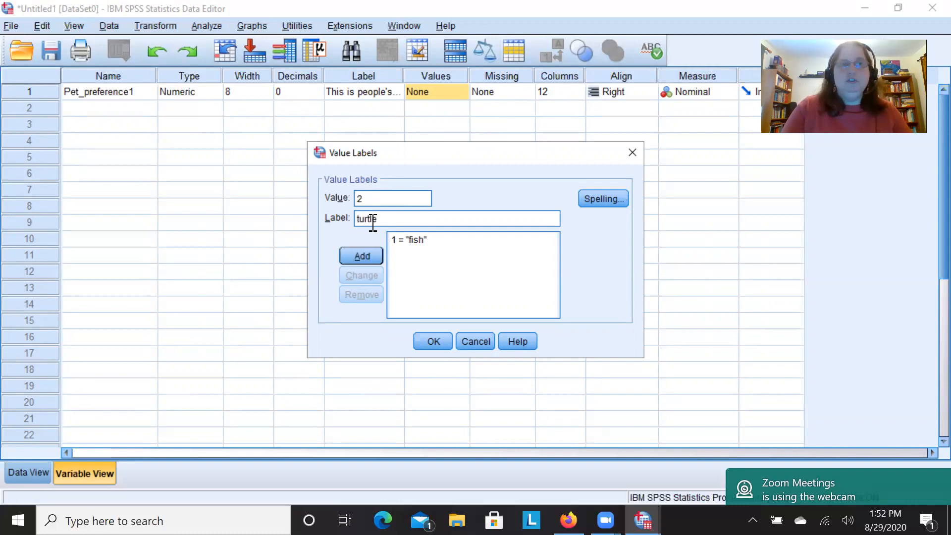
left_click(367, 257)
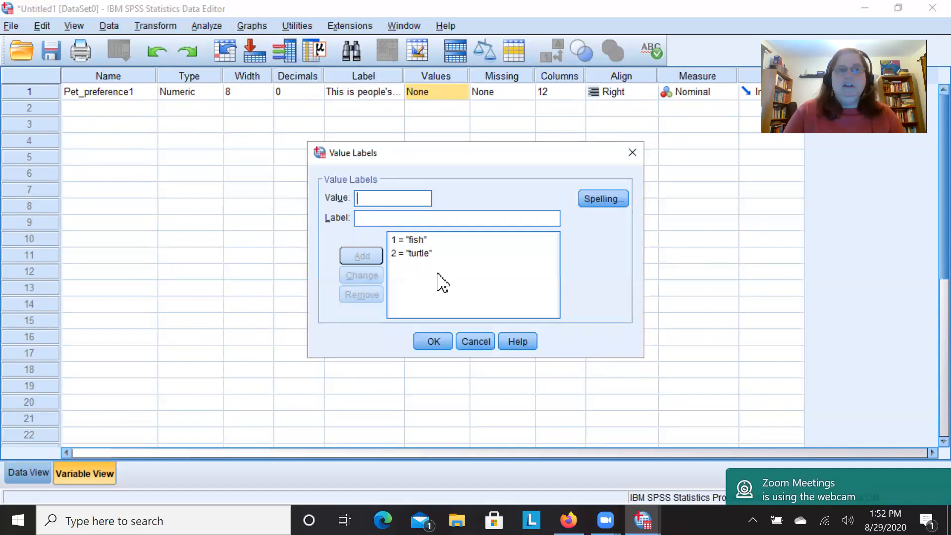
left_click(434, 343)
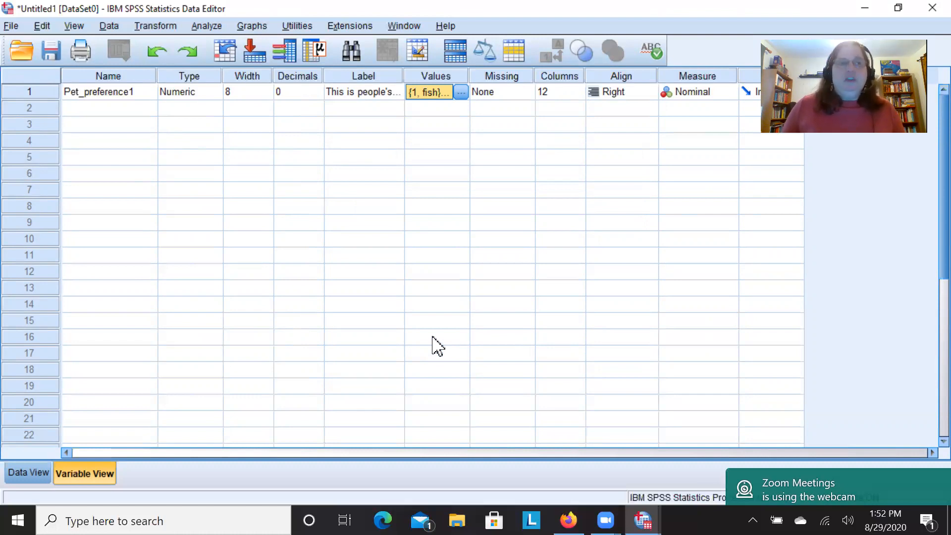
Enter the missing-data code 999 for Pet_preference1 in rows 9 and 10 of the data.
left_click(19, 476)
left_click(140, 242)
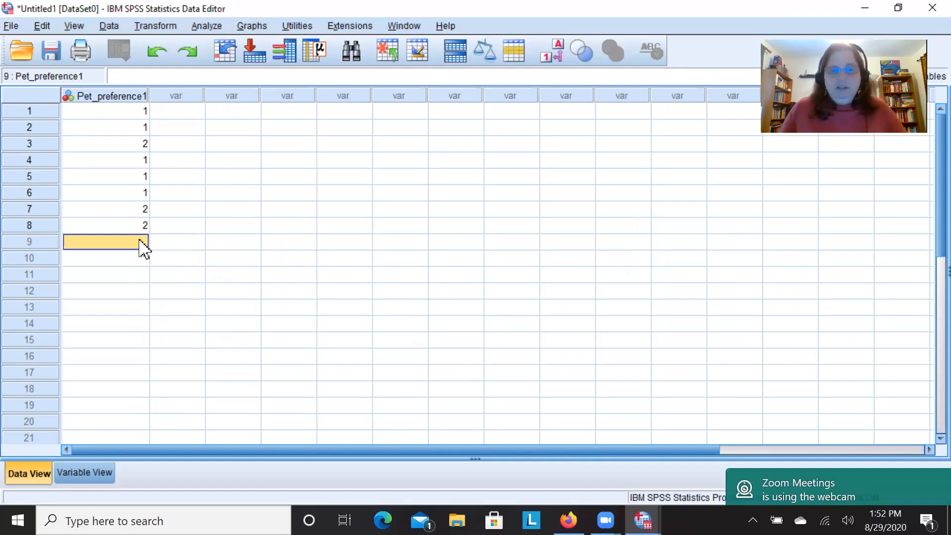
type("9")
key("Return")
type("9")
left_click(140, 241)
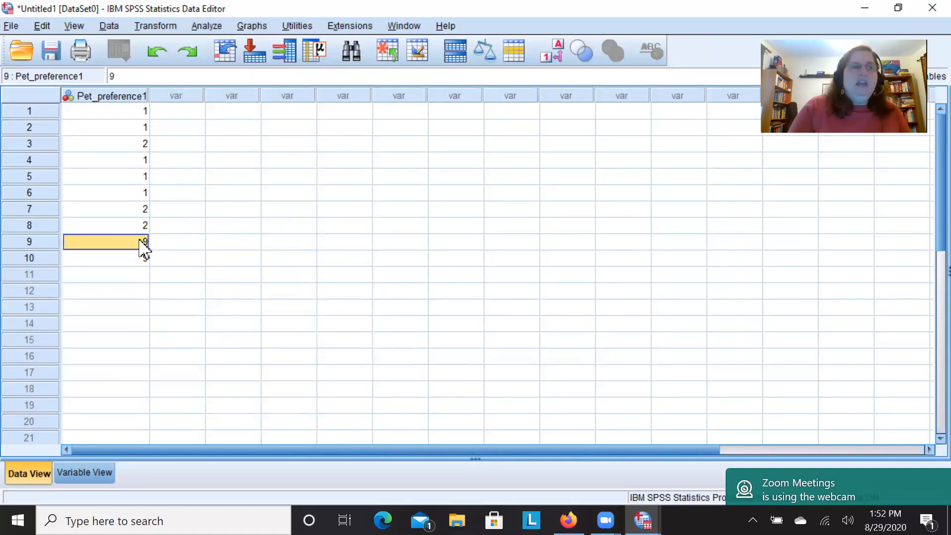
type("999")
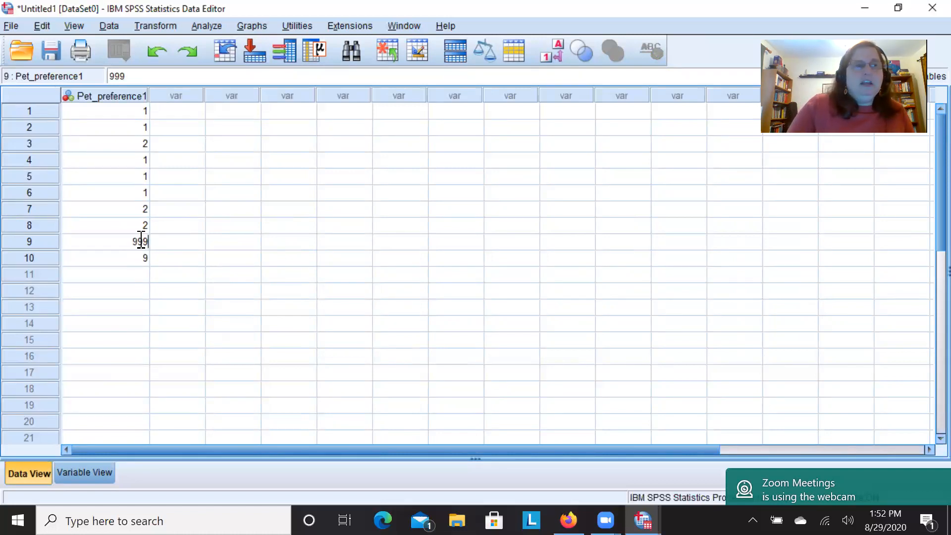
key("Return")
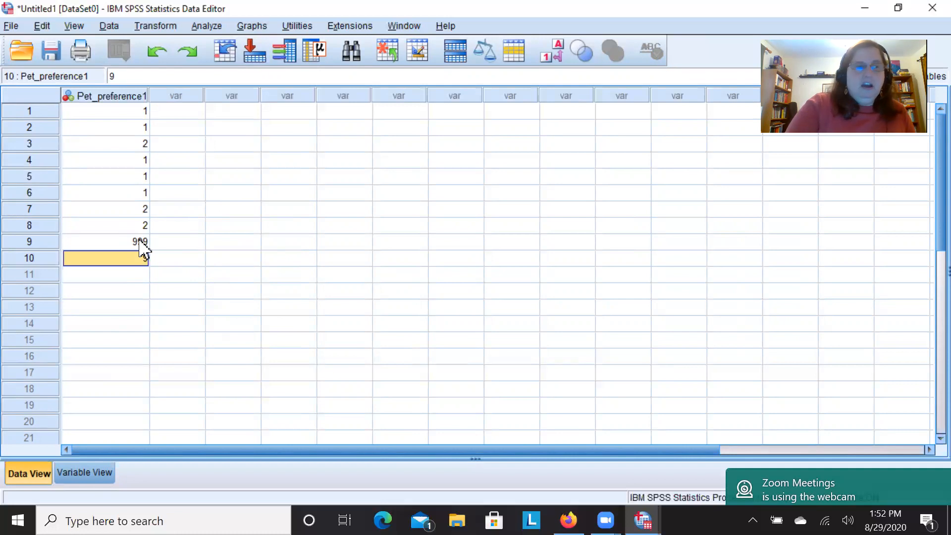
type("999")
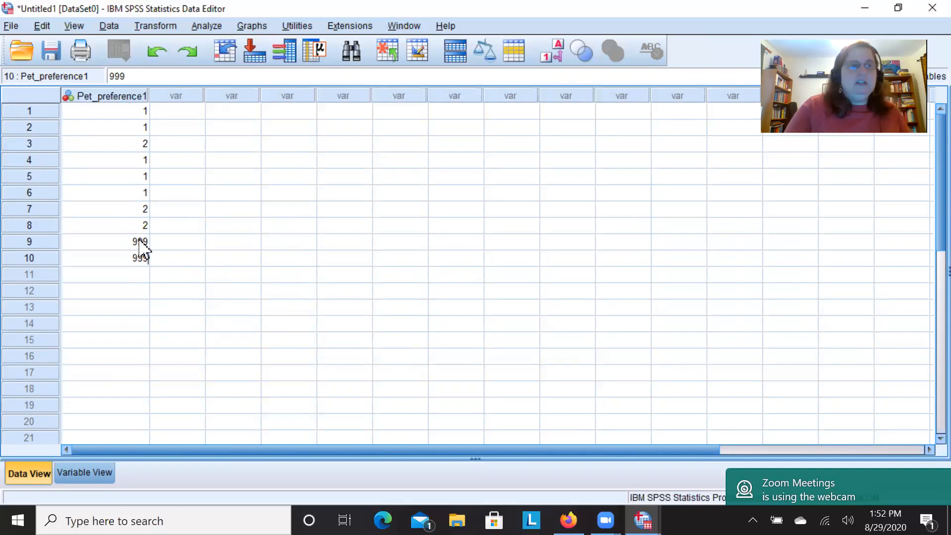
Define 999 as a discrete missing value for Pet_preference1 and choose Nominal as its measurement level.
left_click(89, 475)
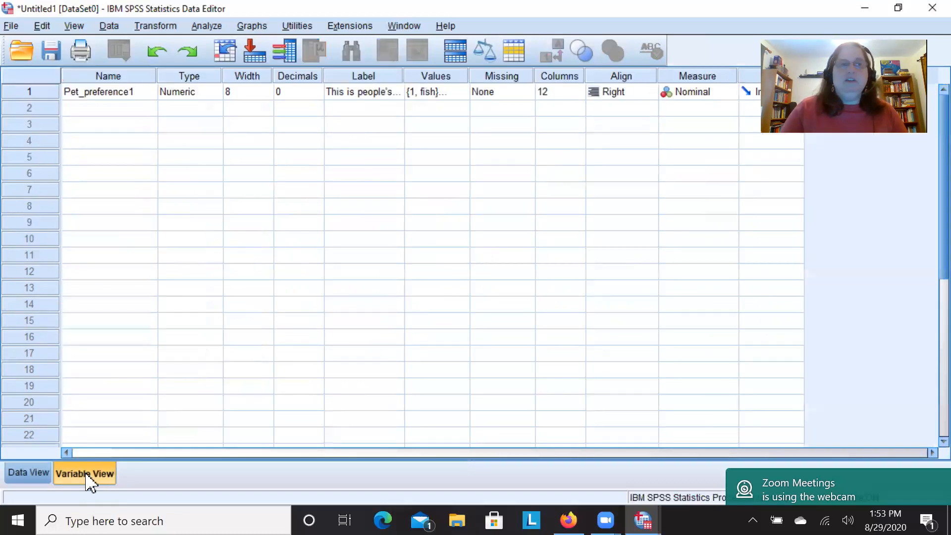
double_click(524, 92)
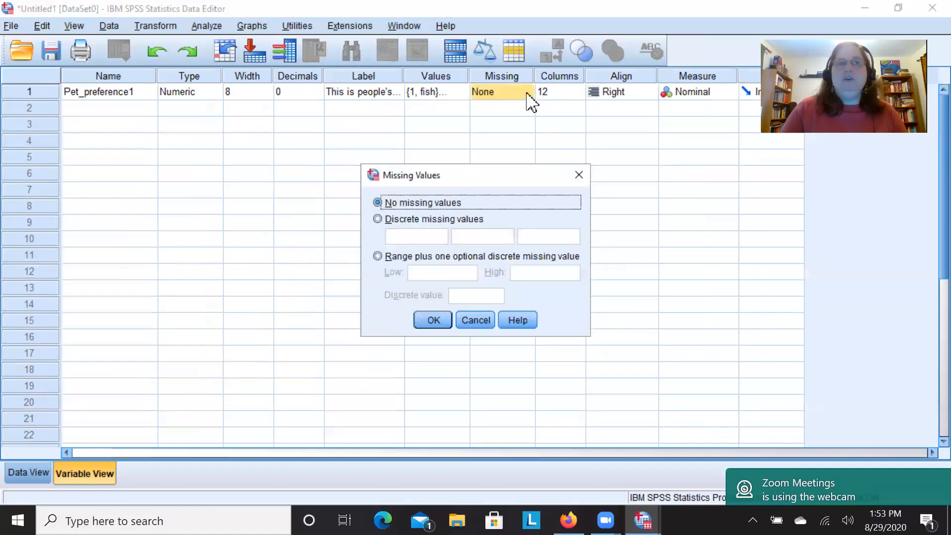
left_click(378, 222)
left_click(409, 236)
type("9")
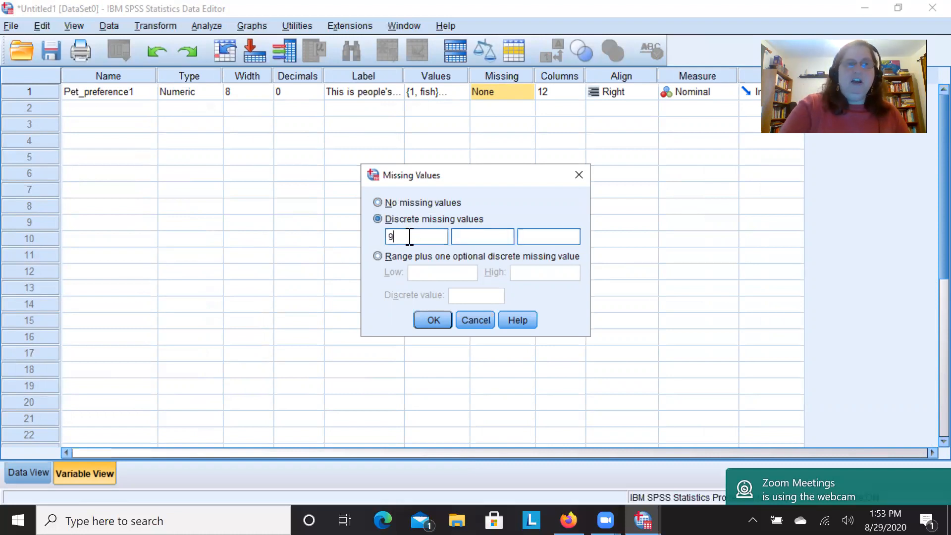
type("99")
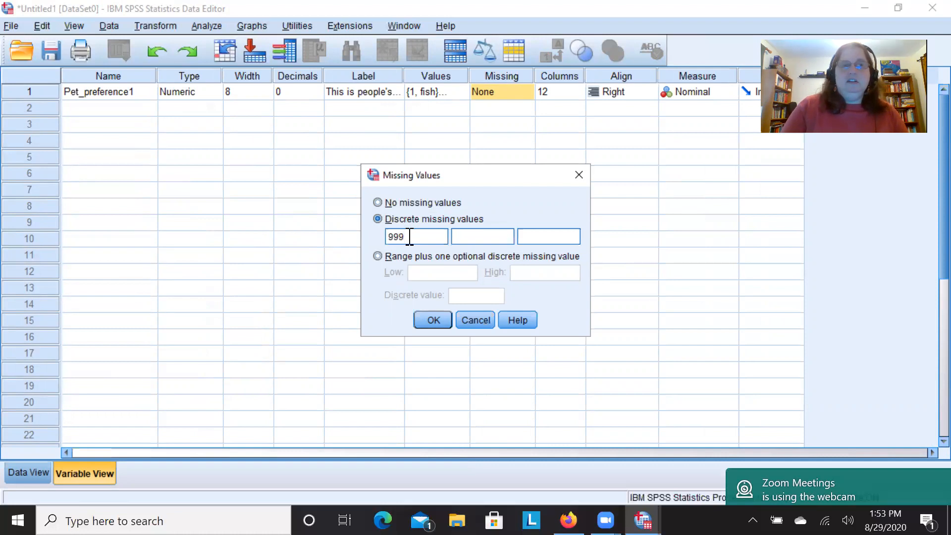
left_click(426, 322)
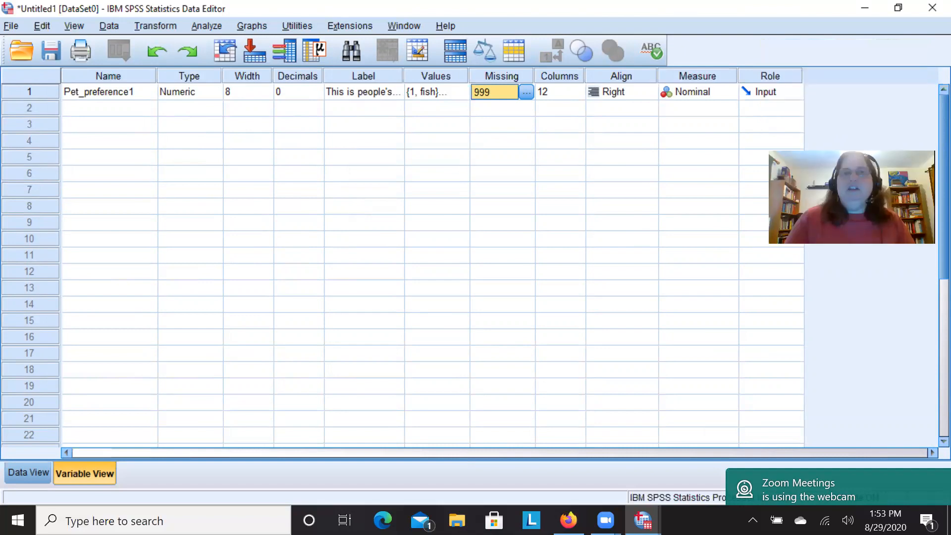
left_click(723, 93)
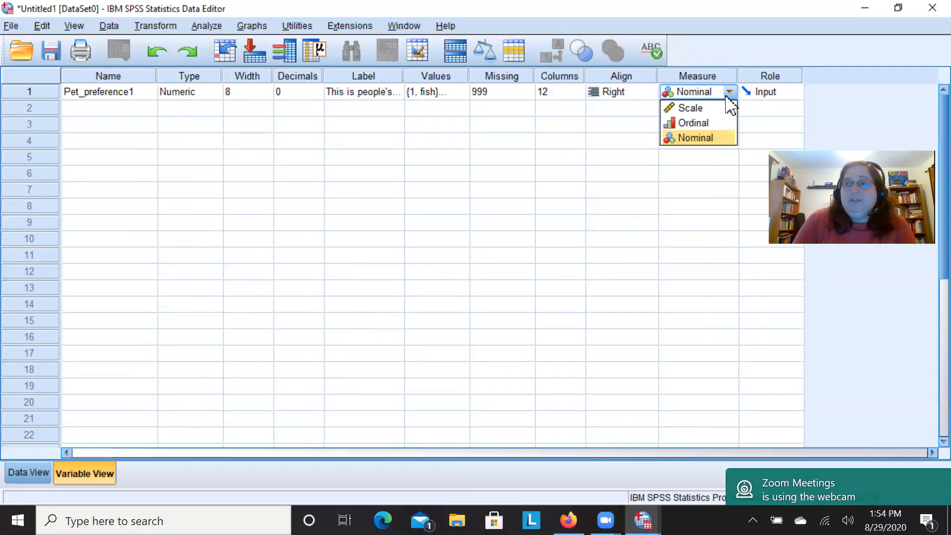
left_click(729, 139)
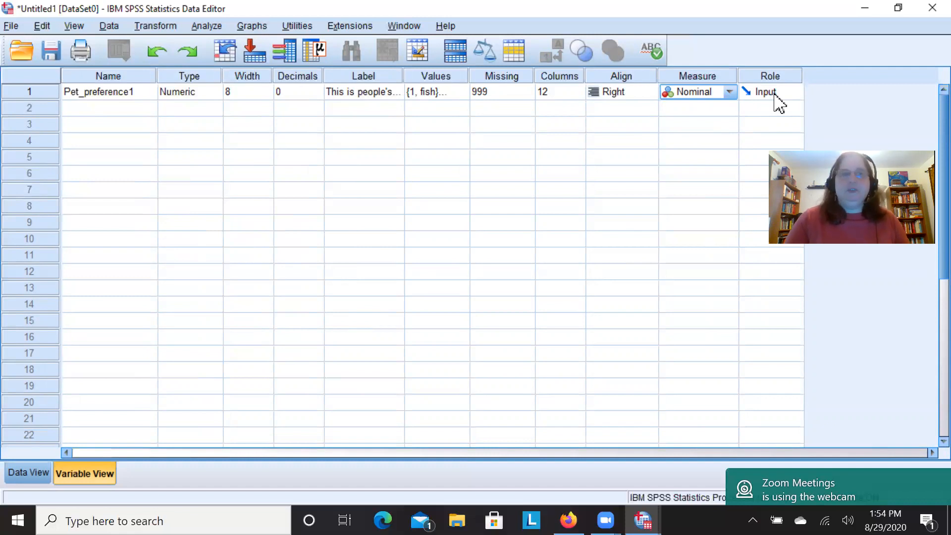
Show the Pet_preference1 data as value labels to check the coding, and switch back to the numeric codes.
left_click(31, 479)
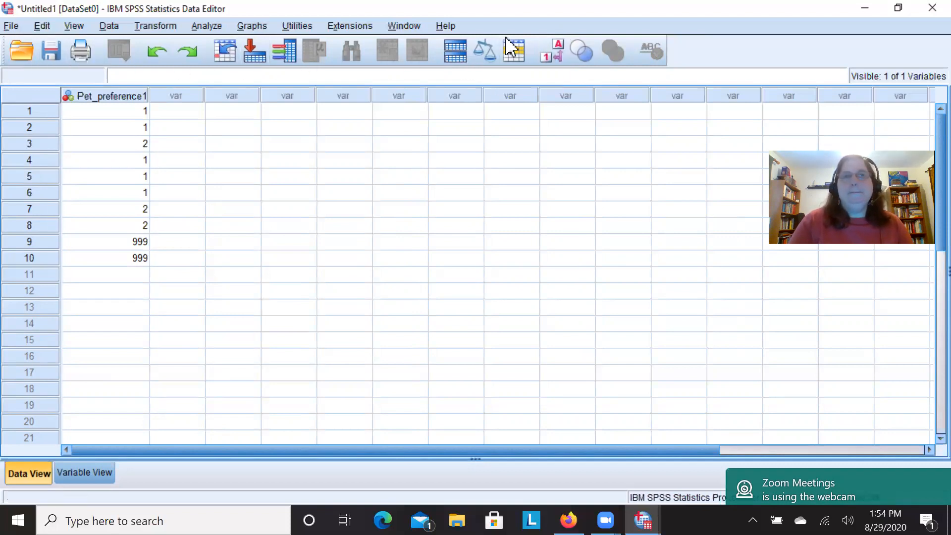
left_click(556, 55)
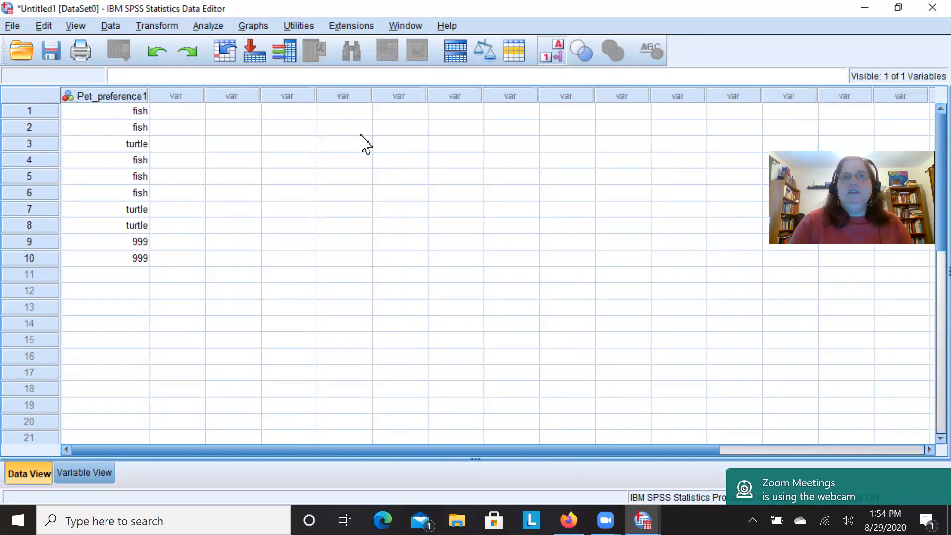
left_click(551, 54)
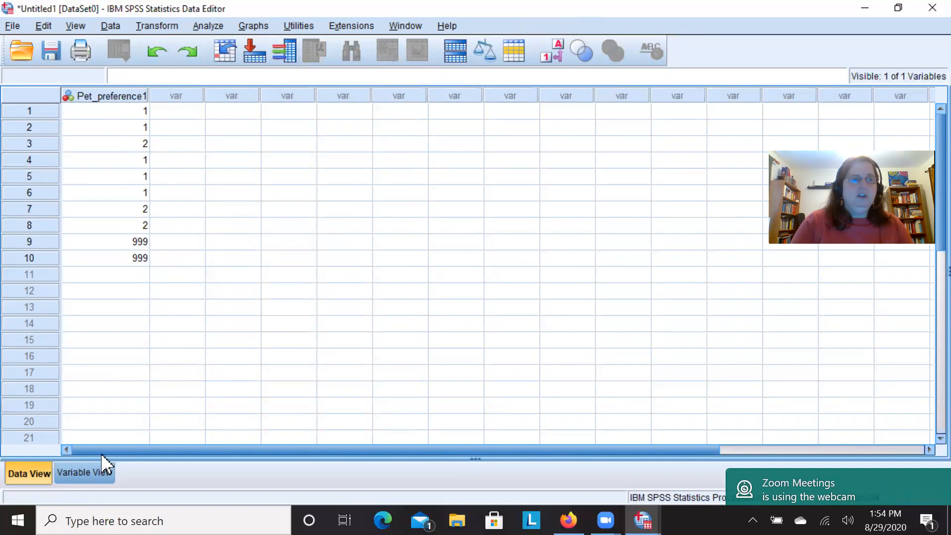
Add a value label to Pet_preference1 that defines code 999 as missing, and apply the value labels.
left_click(92, 475)
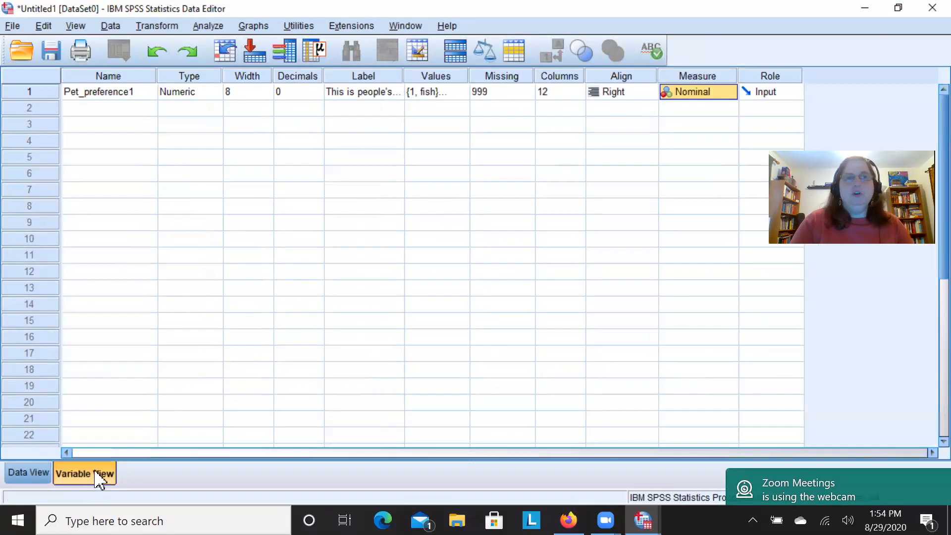
double_click(462, 93)
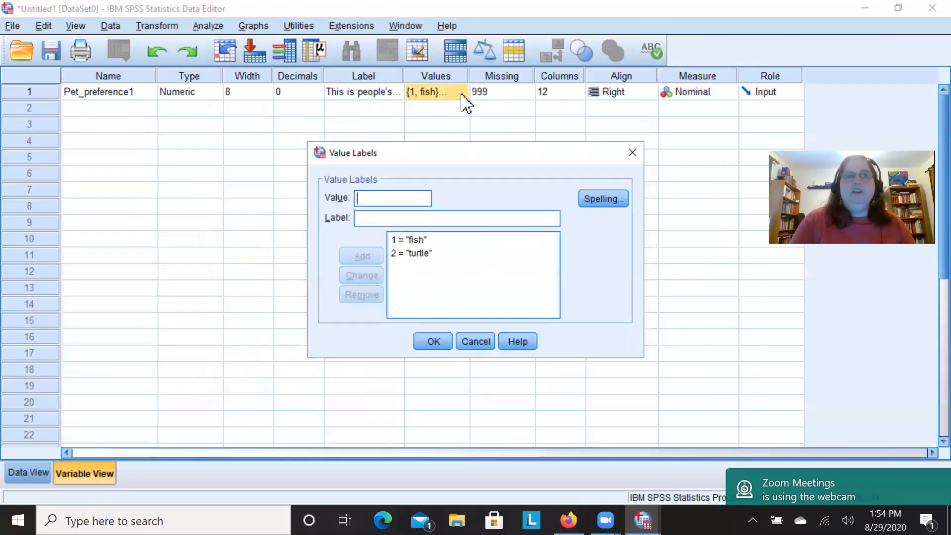
type("999")
left_click(376, 222)
type("mi")
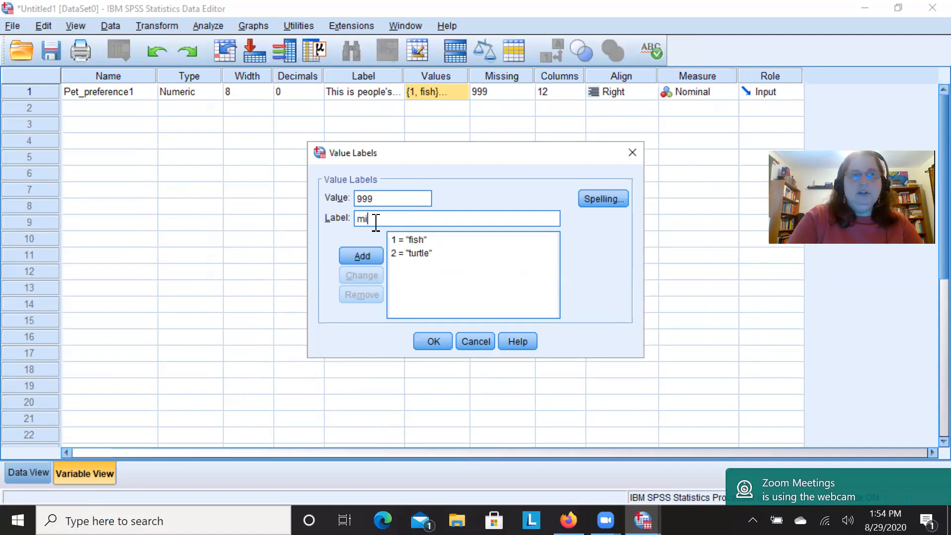
type("ssing")
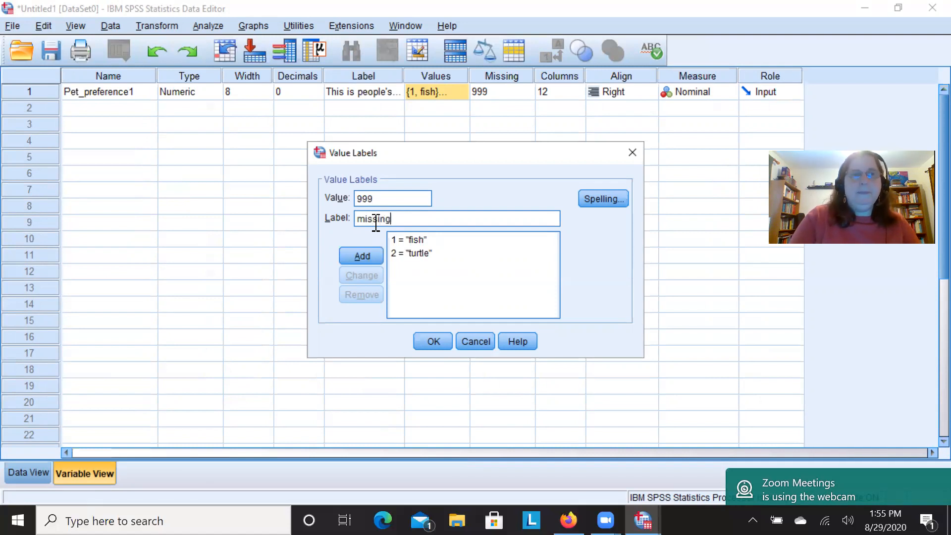
left_click(367, 255)
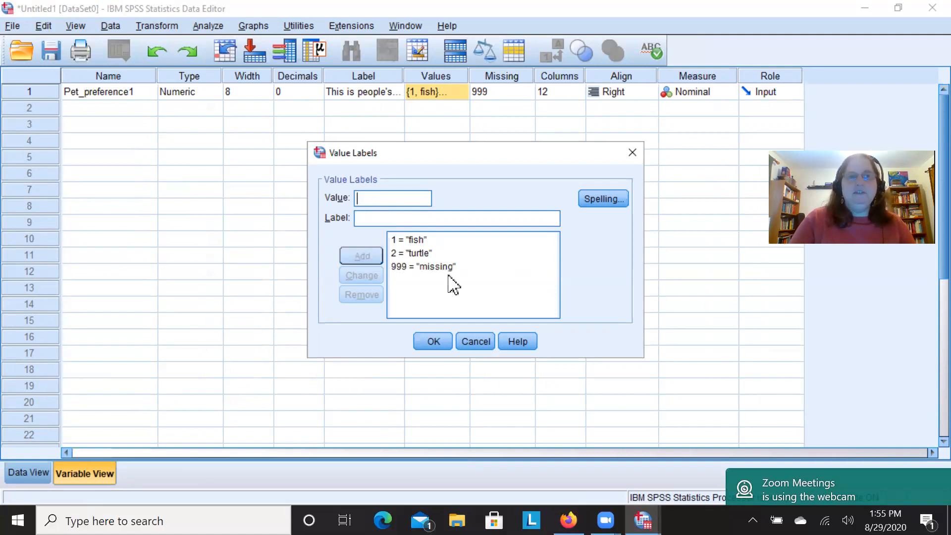
left_click(433, 343)
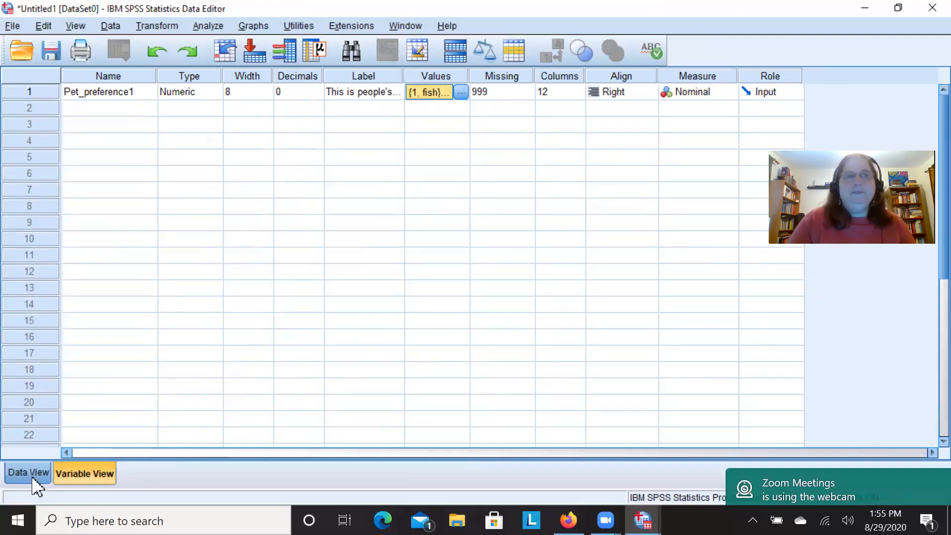
Check how the 999 entries display with value labels on, return to numeric codes, and review the variable definition and data.
left_click(30, 473)
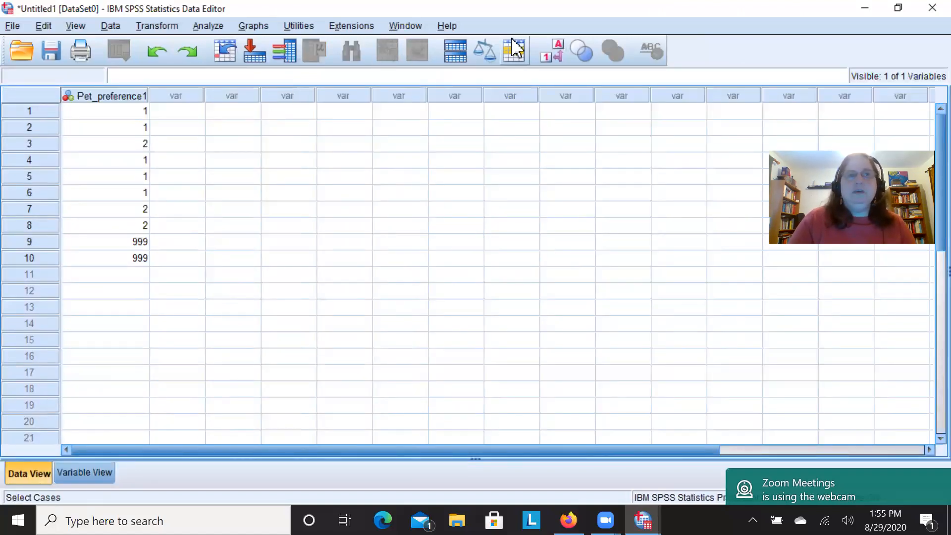
left_click(550, 55)
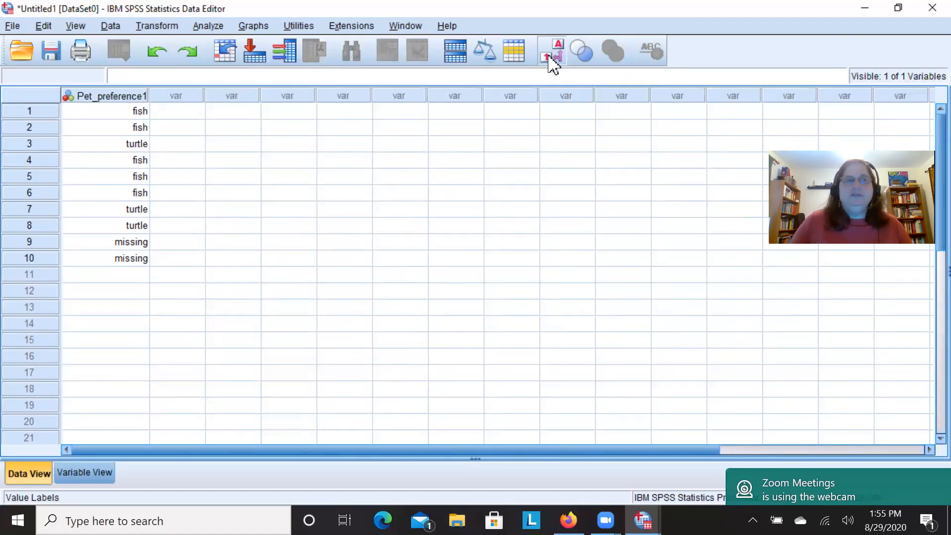
left_click(552, 59)
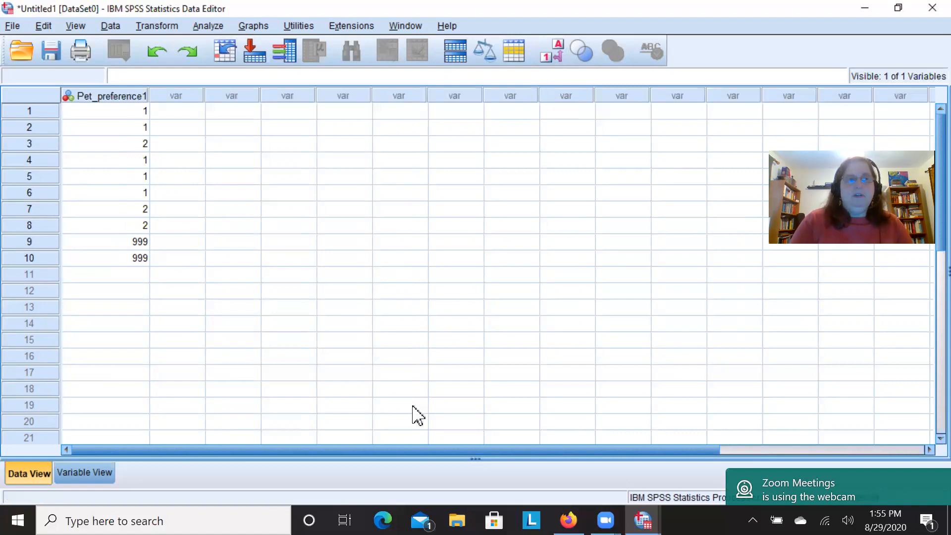
left_click(87, 475)
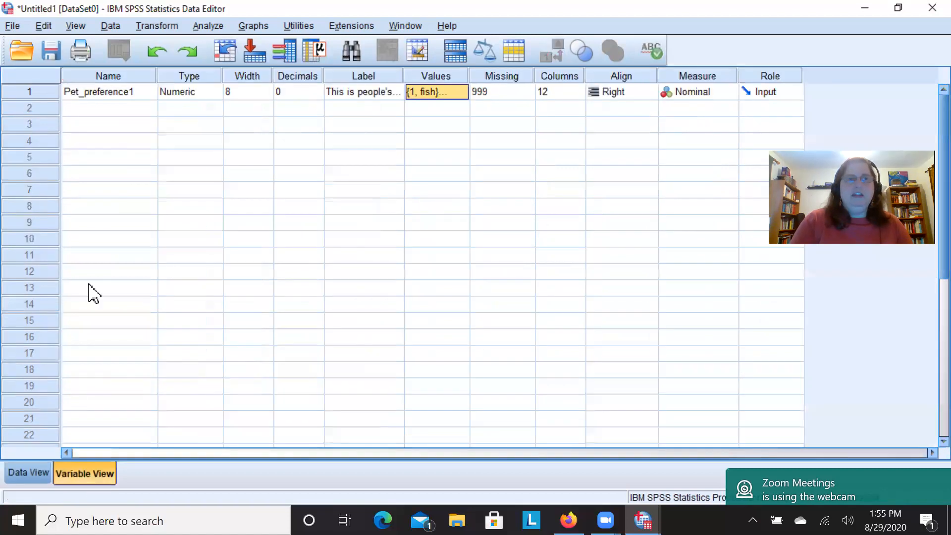
left_click(19, 479)
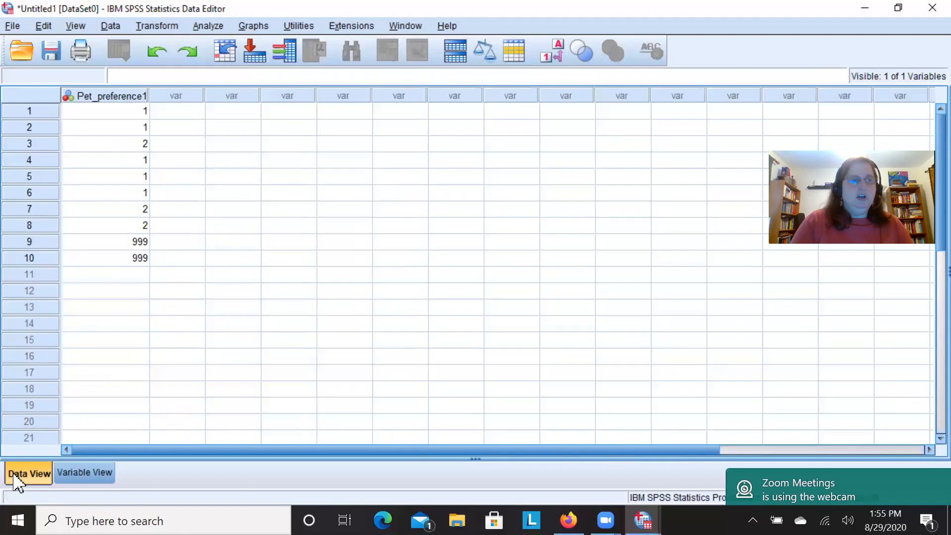